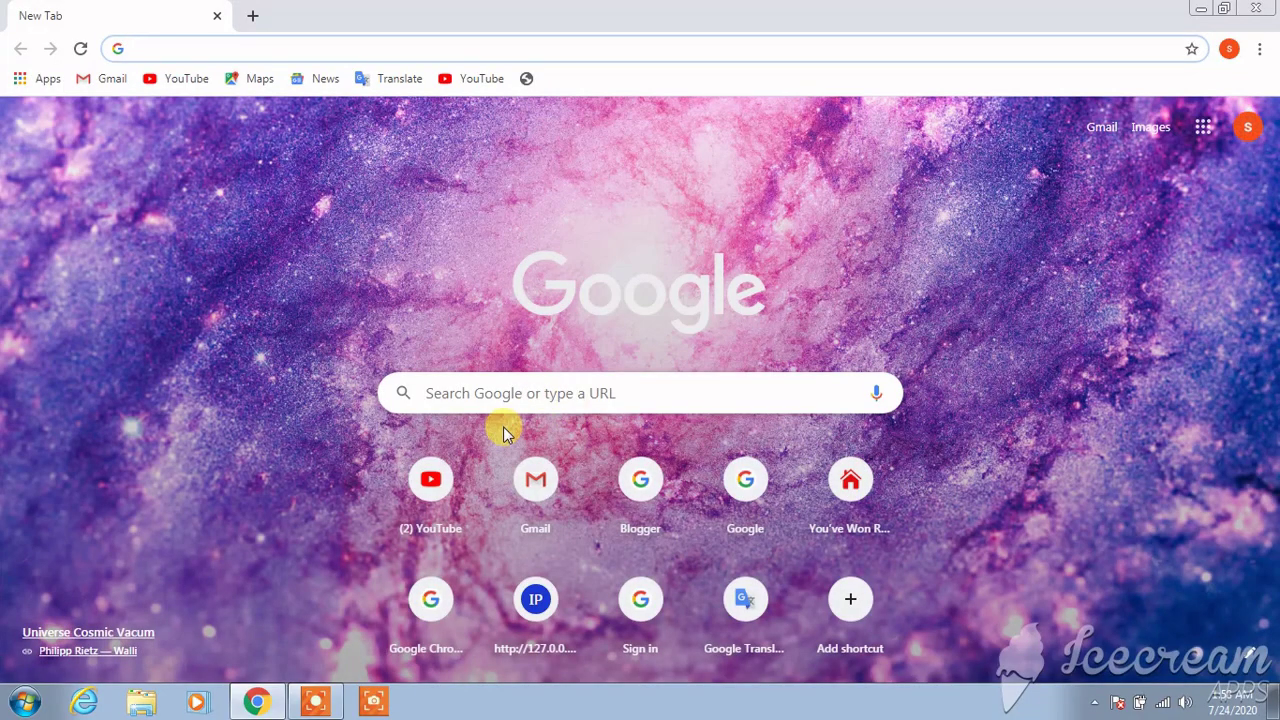
Search Google for 'google analytics' and dismiss the news notification popup
left_click(560, 396)
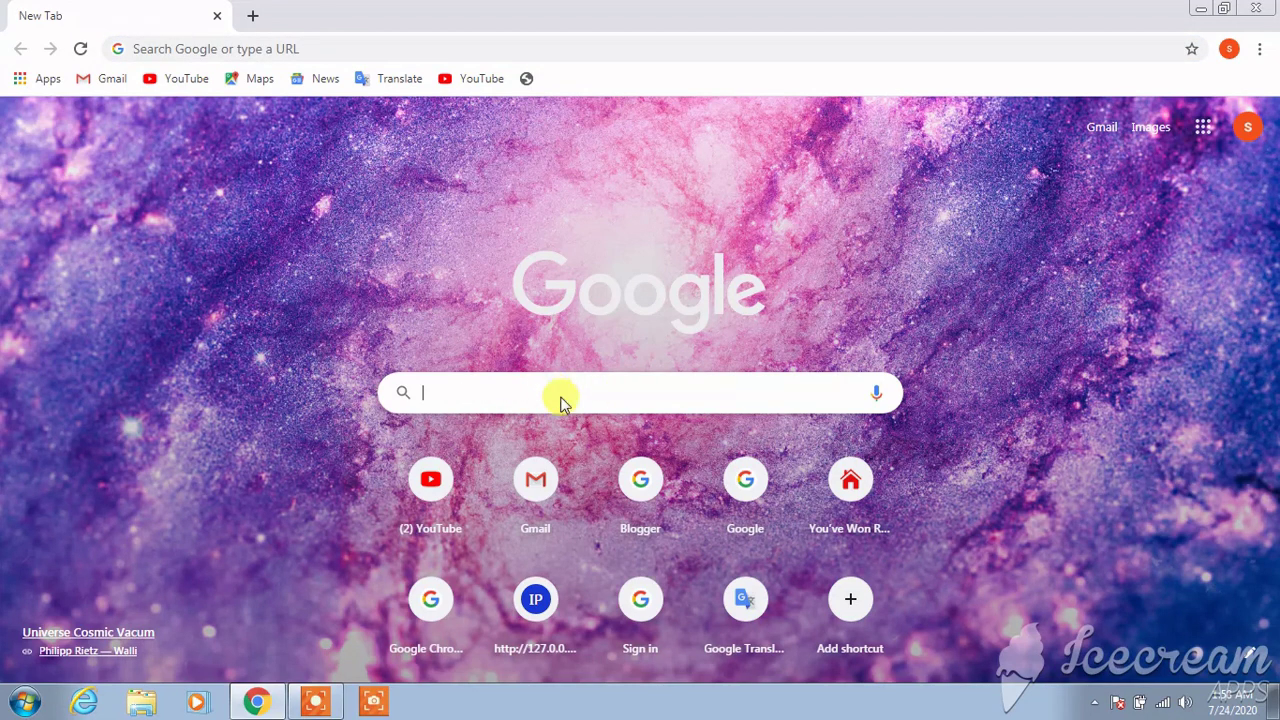
type("goog")
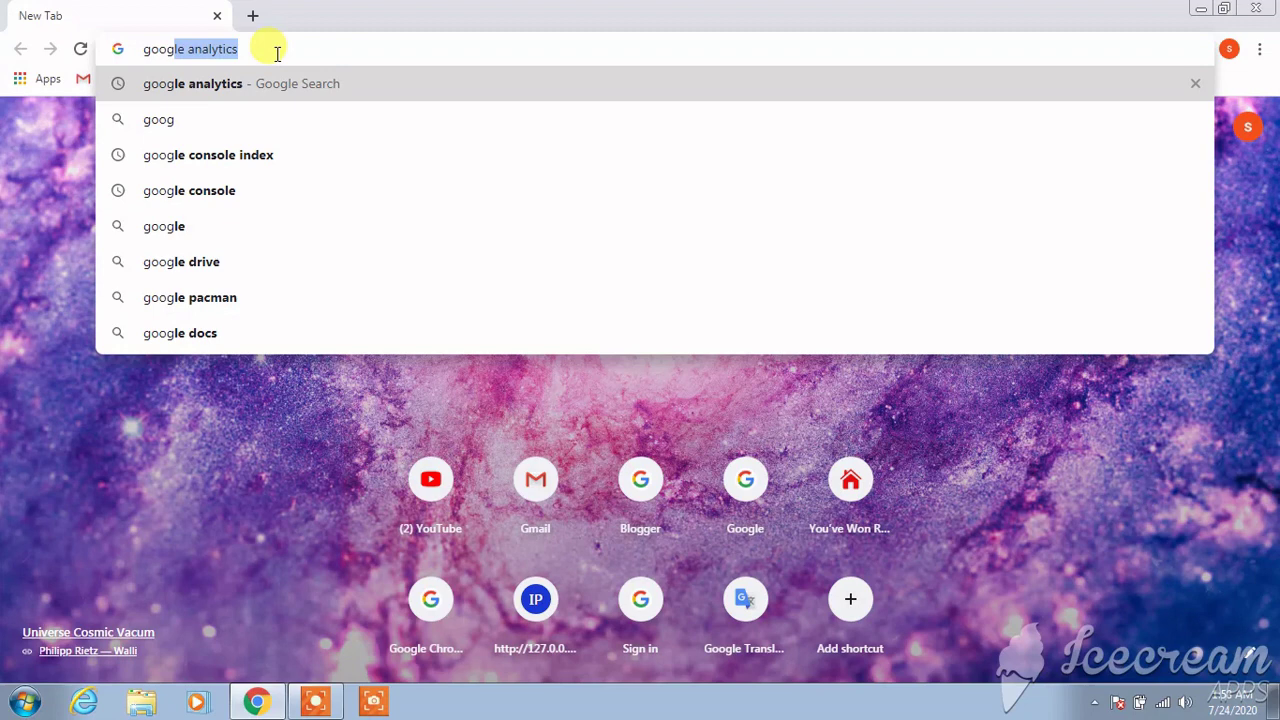
key("Return")
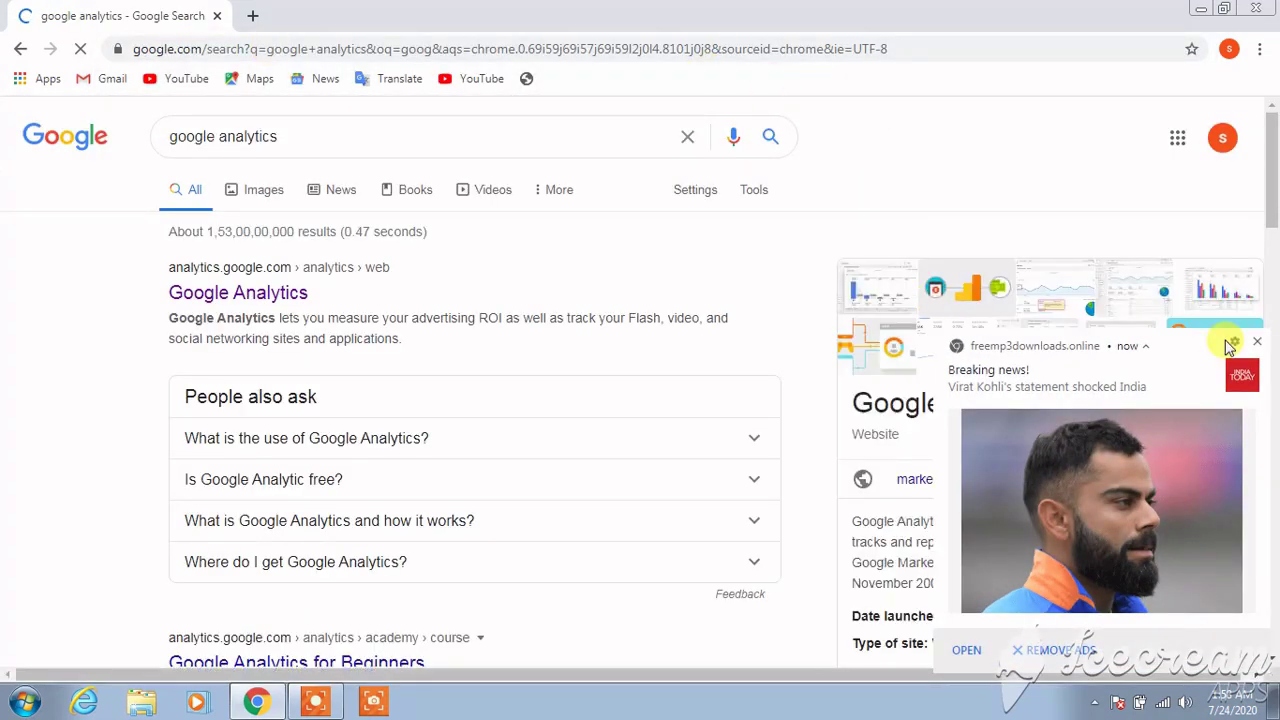
left_click(1258, 343)
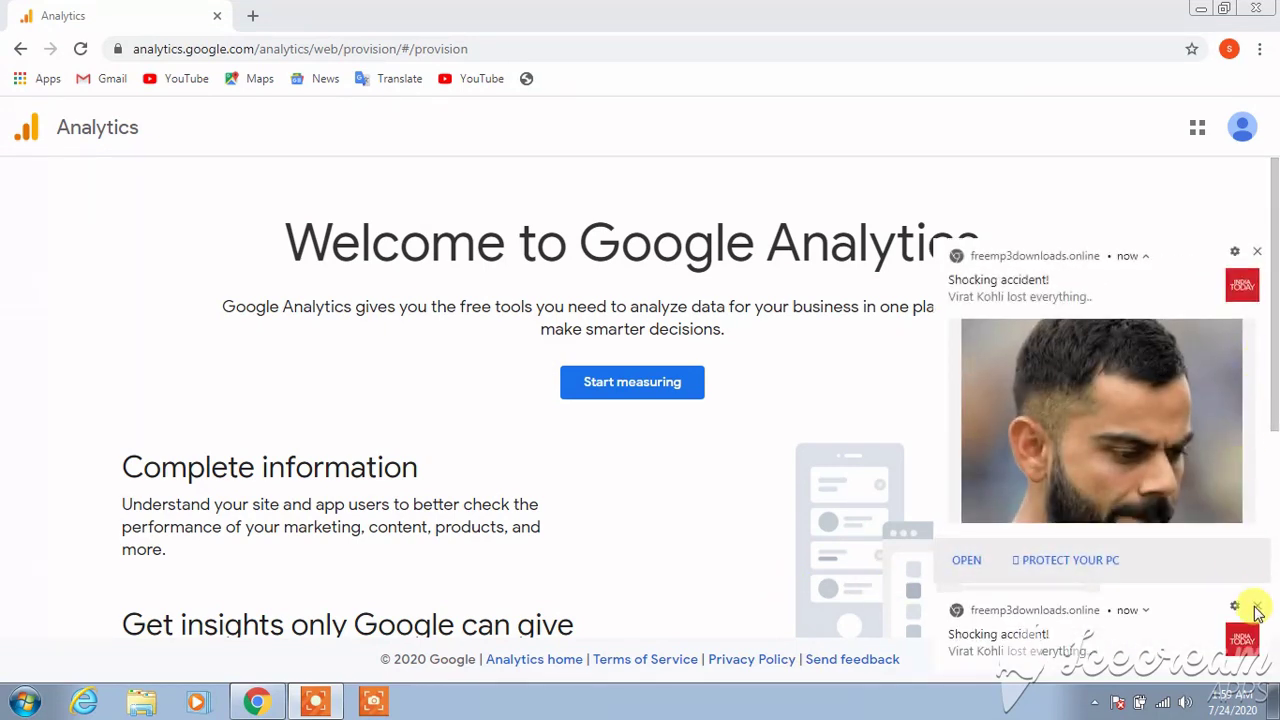
Clear the site notification popups and choose Start measuring on the Google Analytics welcome page
left_click(1257, 610)
left_click(1257, 610)
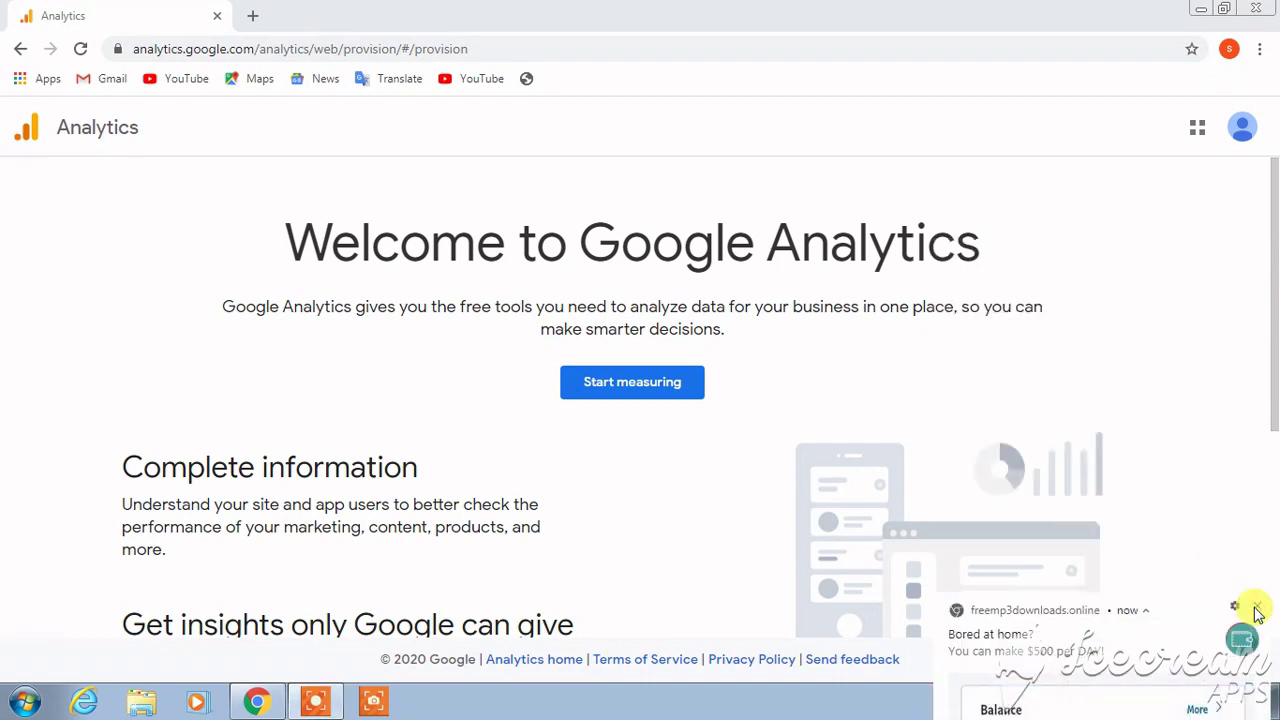
left_click(1257, 610)
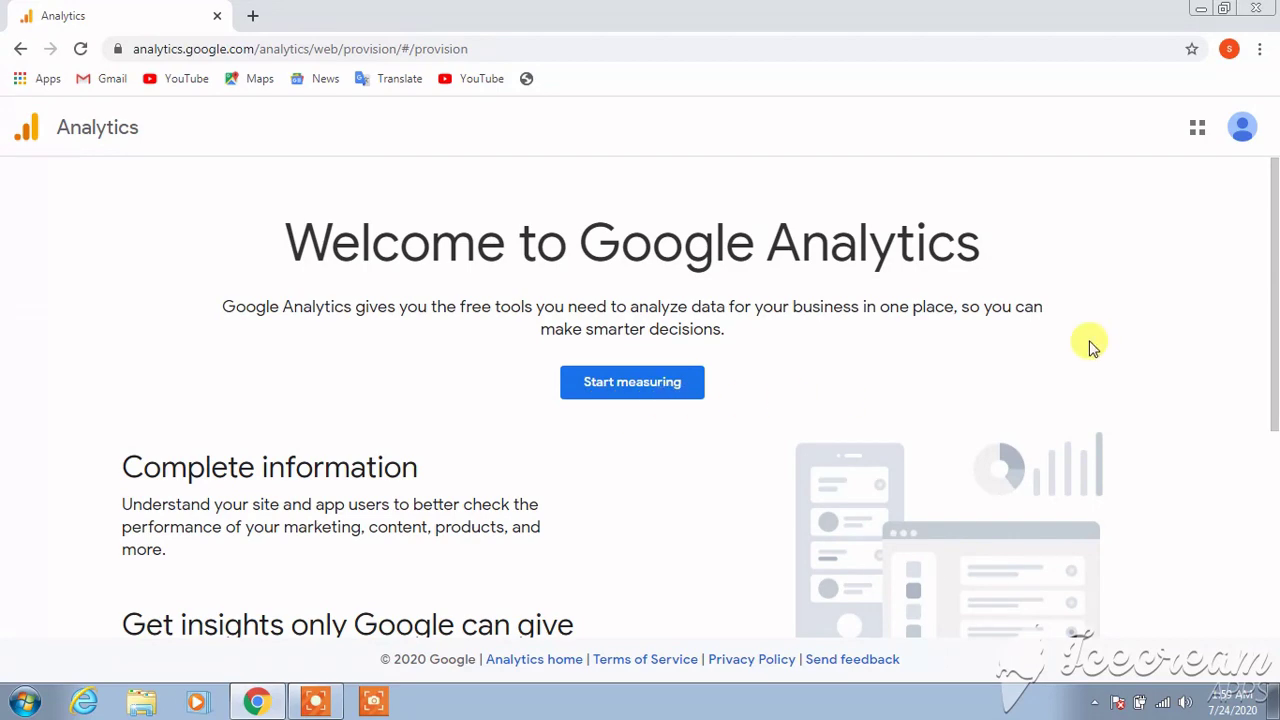
mouse_move(1275, 197)
left_mouse_down()
mouse_move(1272, 380)
mouse_move(1274, 189)
left_mouse_up()
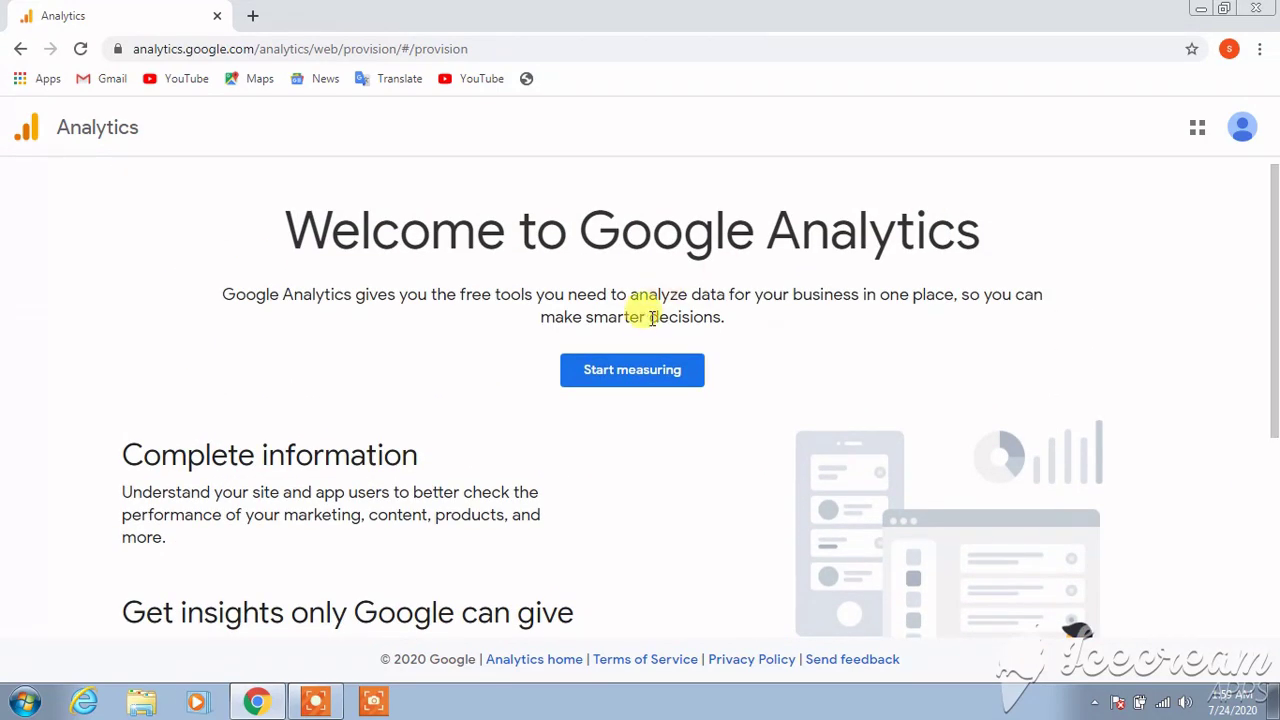
left_click(611, 373)
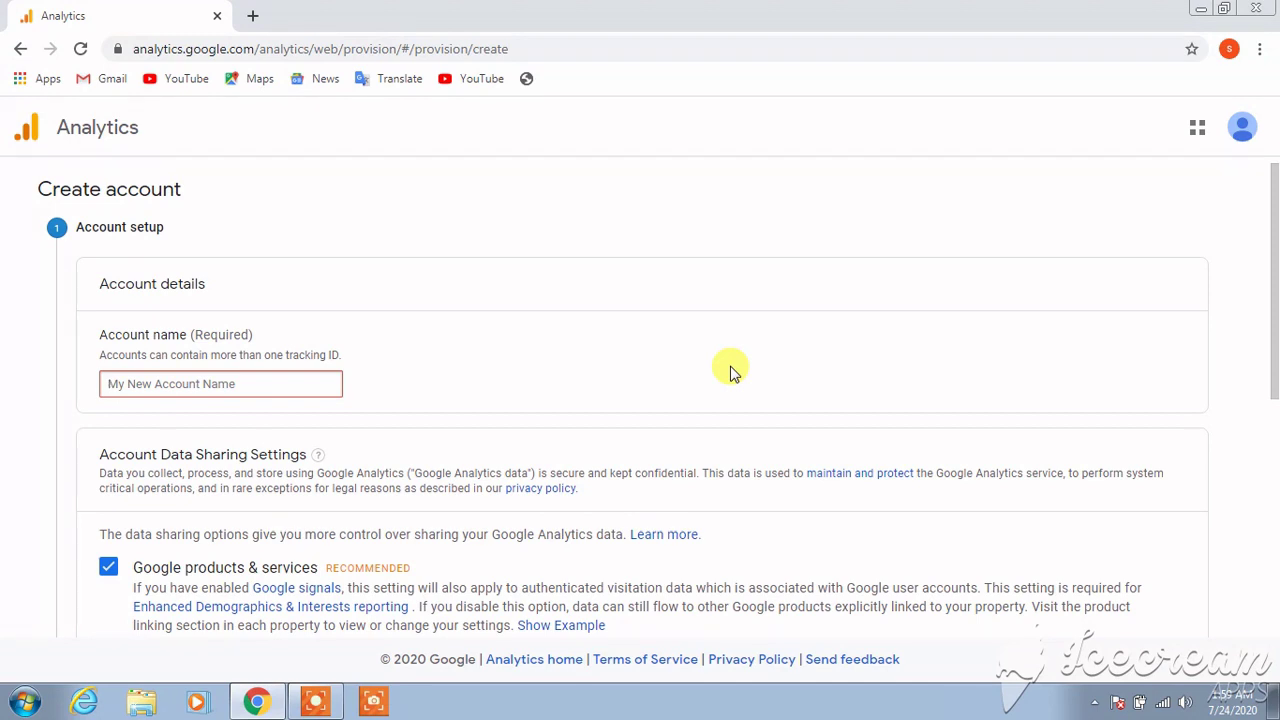
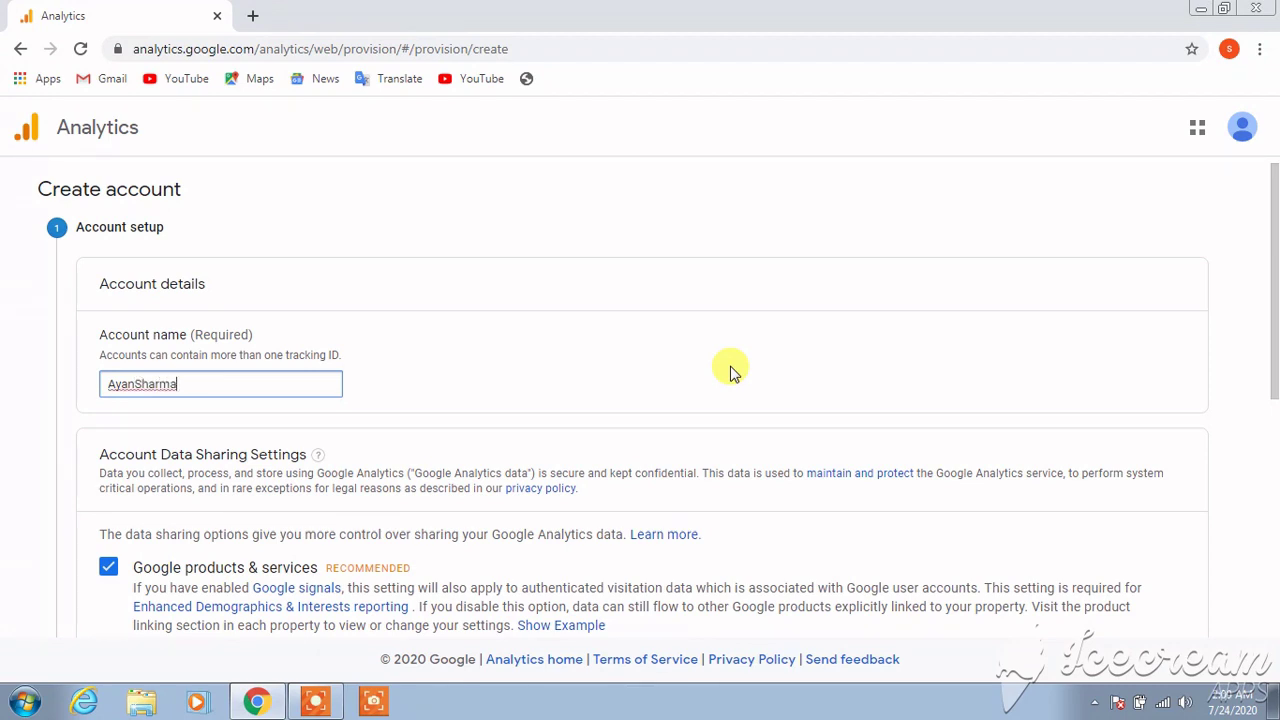
Enter the account name, leaving all four data-sharing options checked
left_click_drag(1269, 266, 1269, 503)
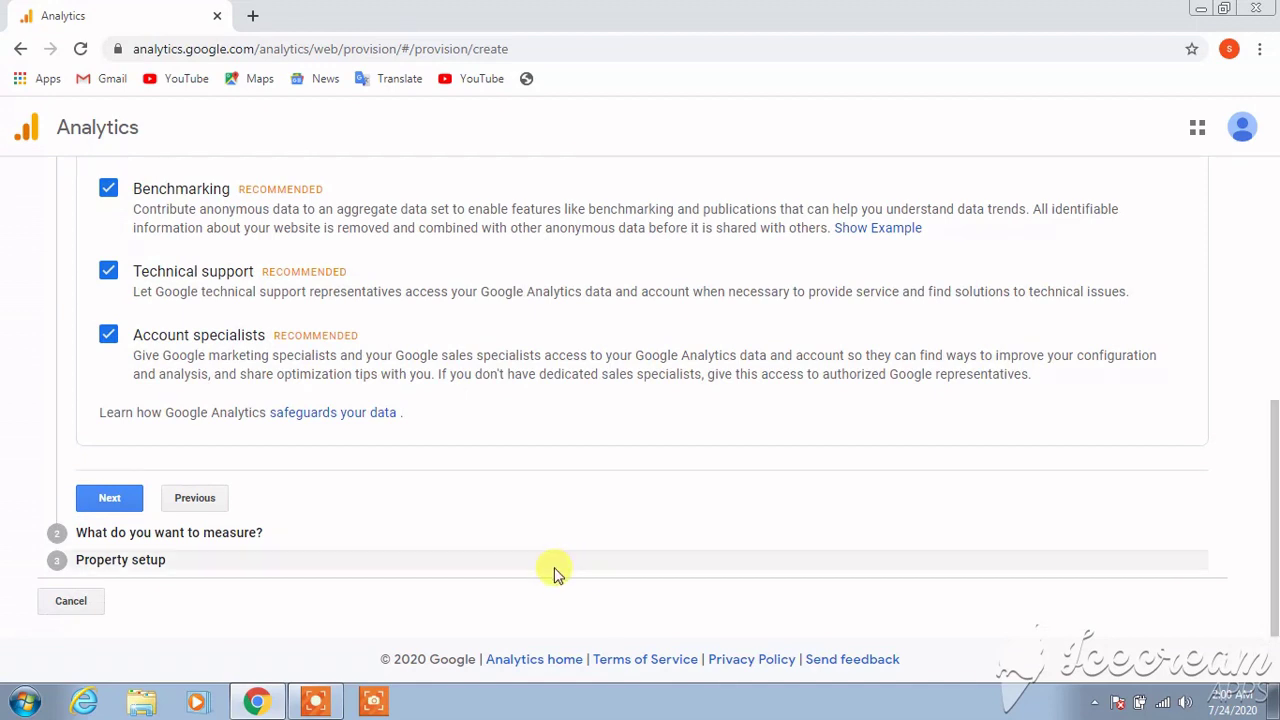
Finish account setup and select 'Apps and web' measurement to reach Property setup
left_click(108, 505)
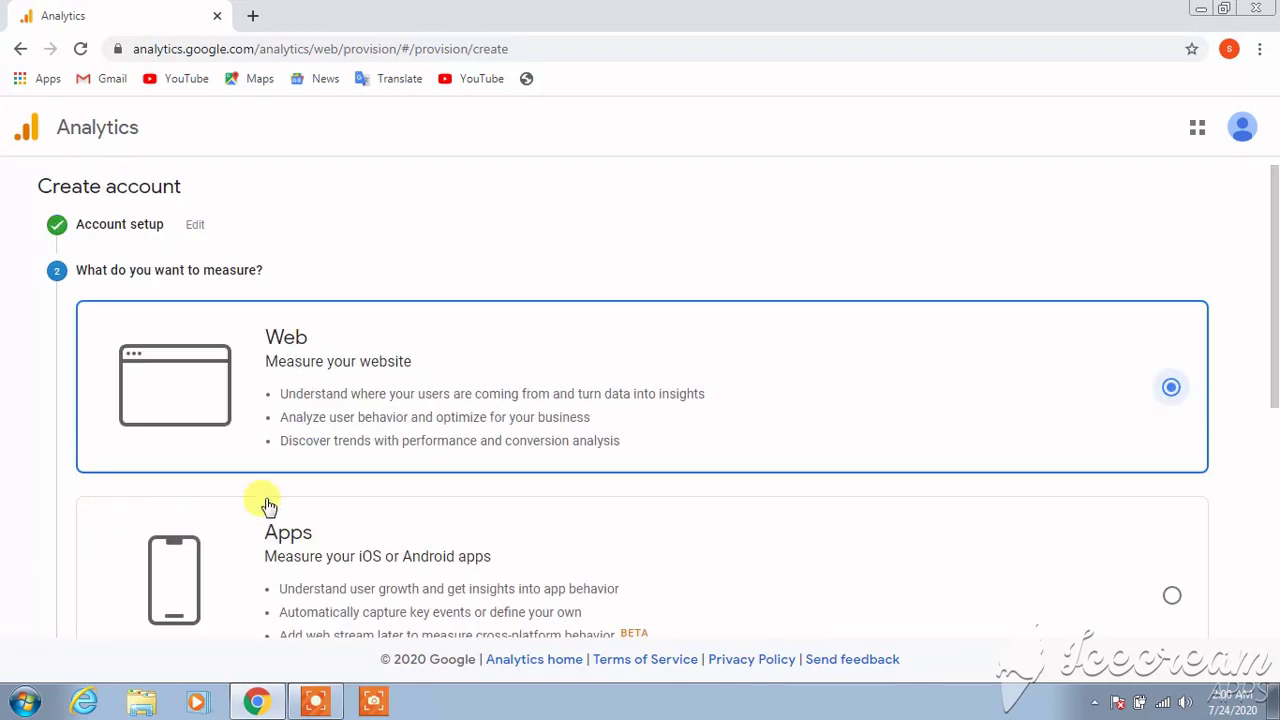
left_click_drag(1274, 263, 1277, 503)
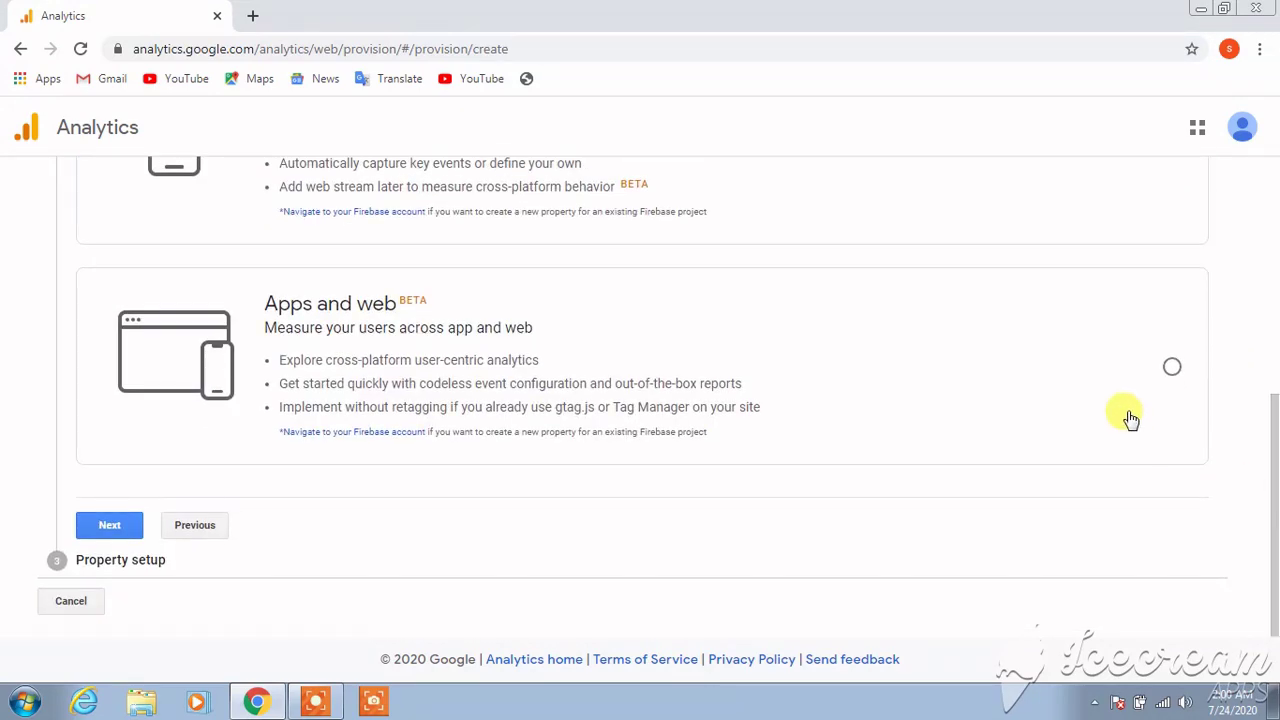
left_click(1170, 368)
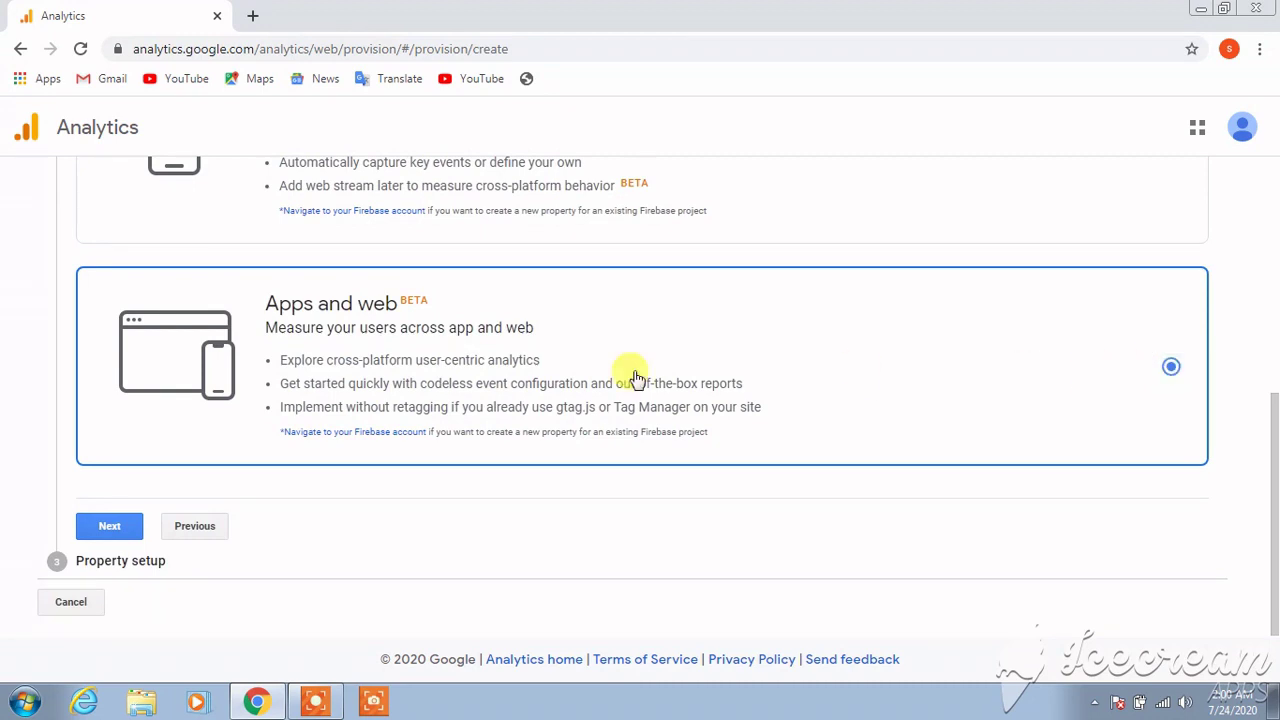
left_click(118, 528)
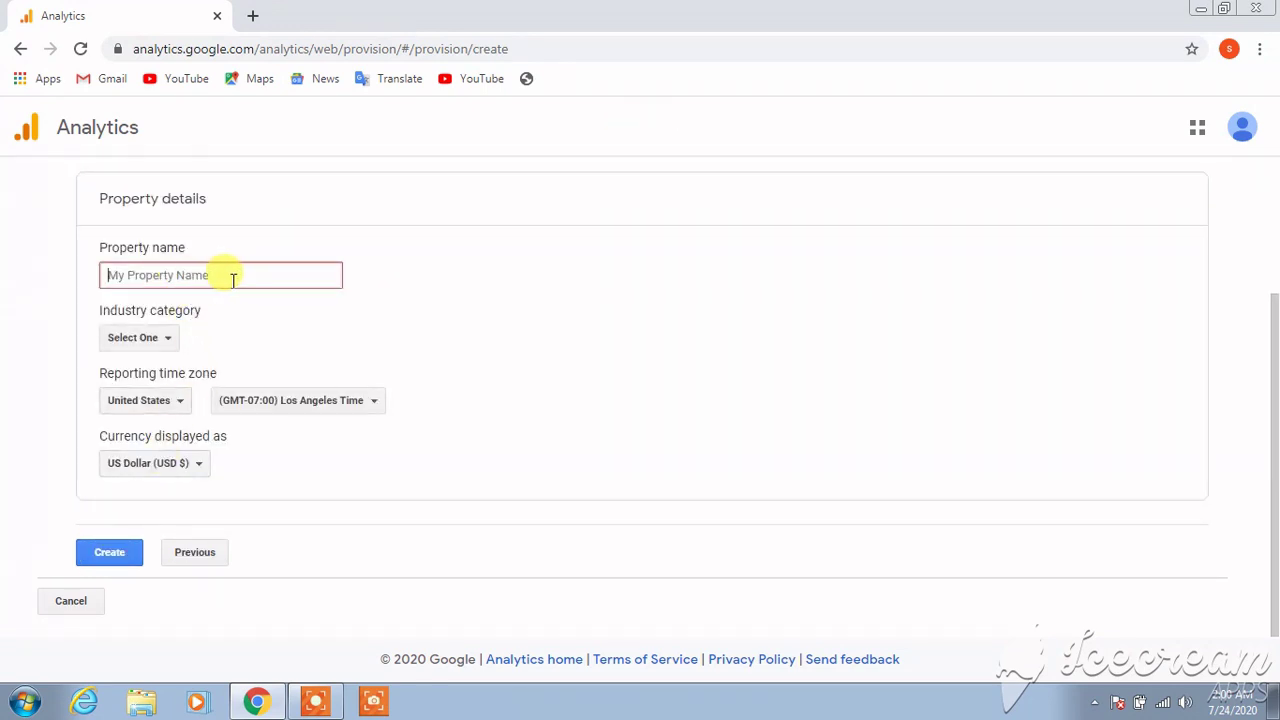
Set the property's industry category to Jobs and Education
left_click(166, 350)
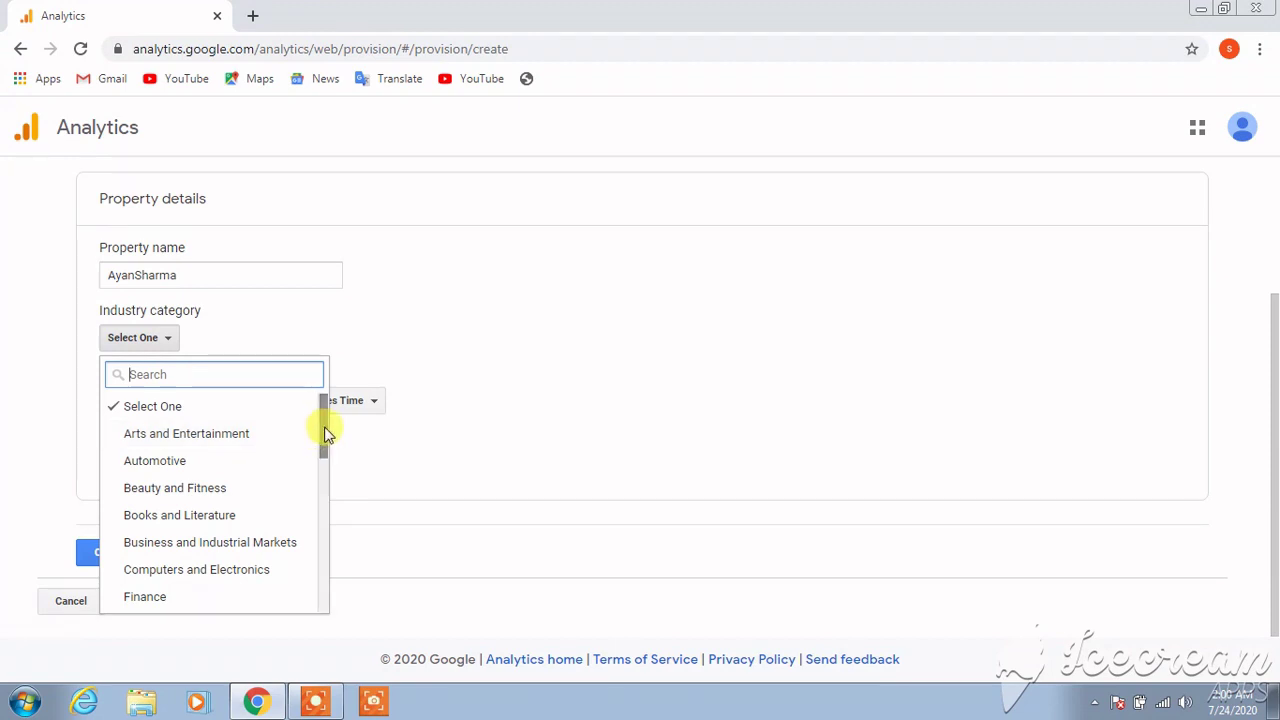
scroll(323, 431, "down", 3)
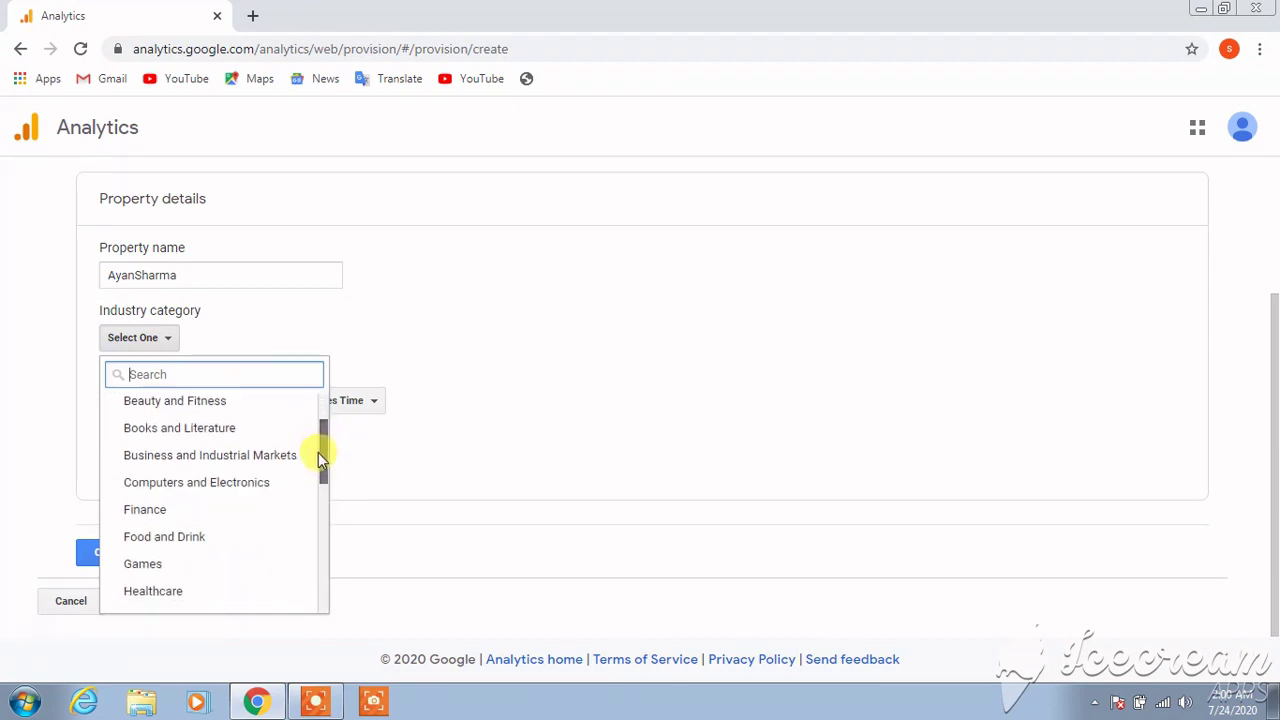
mouse_move(318, 452)
left_mouse_down()
mouse_move(318, 583)
mouse_move(320, 503)
left_mouse_up()
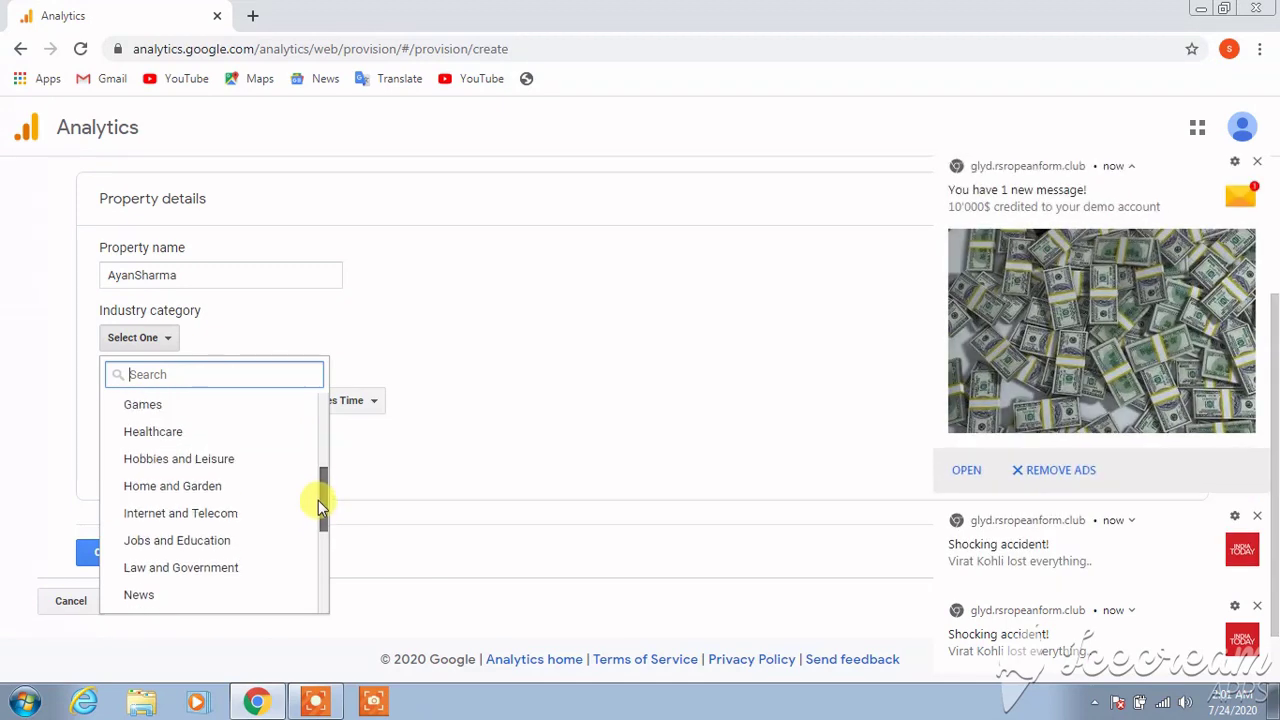
left_click(202, 545)
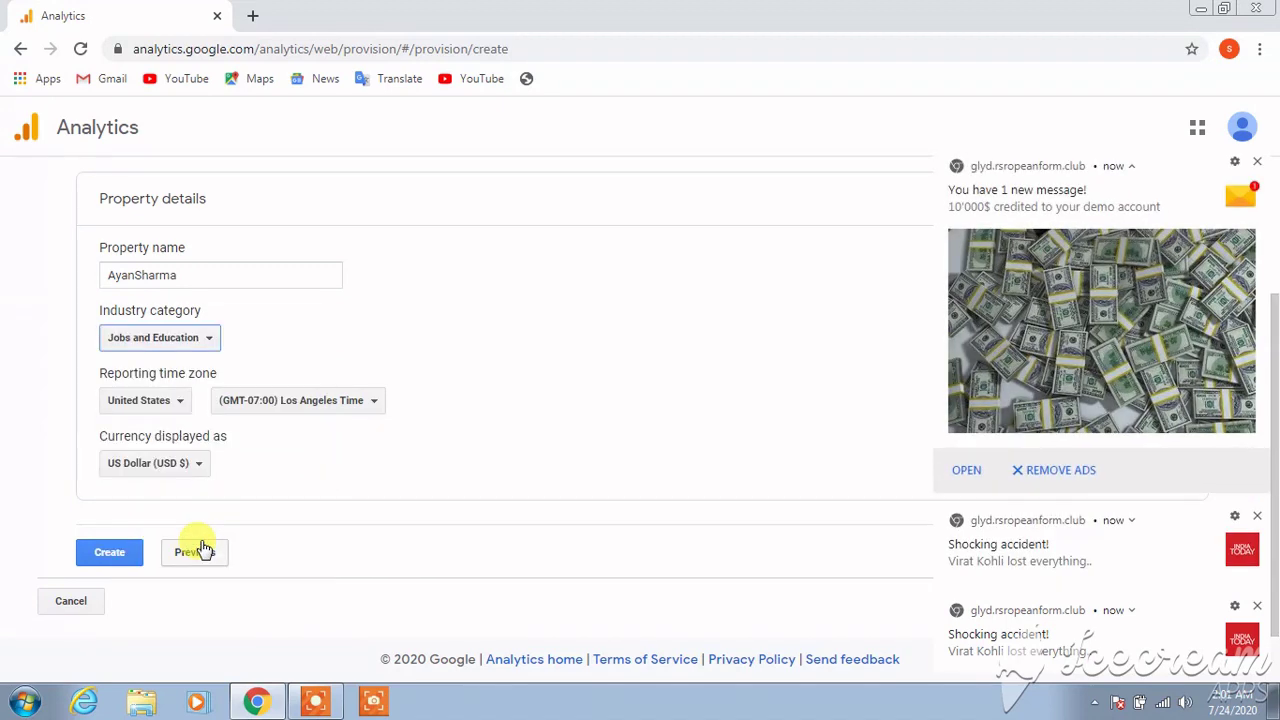
Set the reporting time zone country to India and create the property
left_click(170, 401)
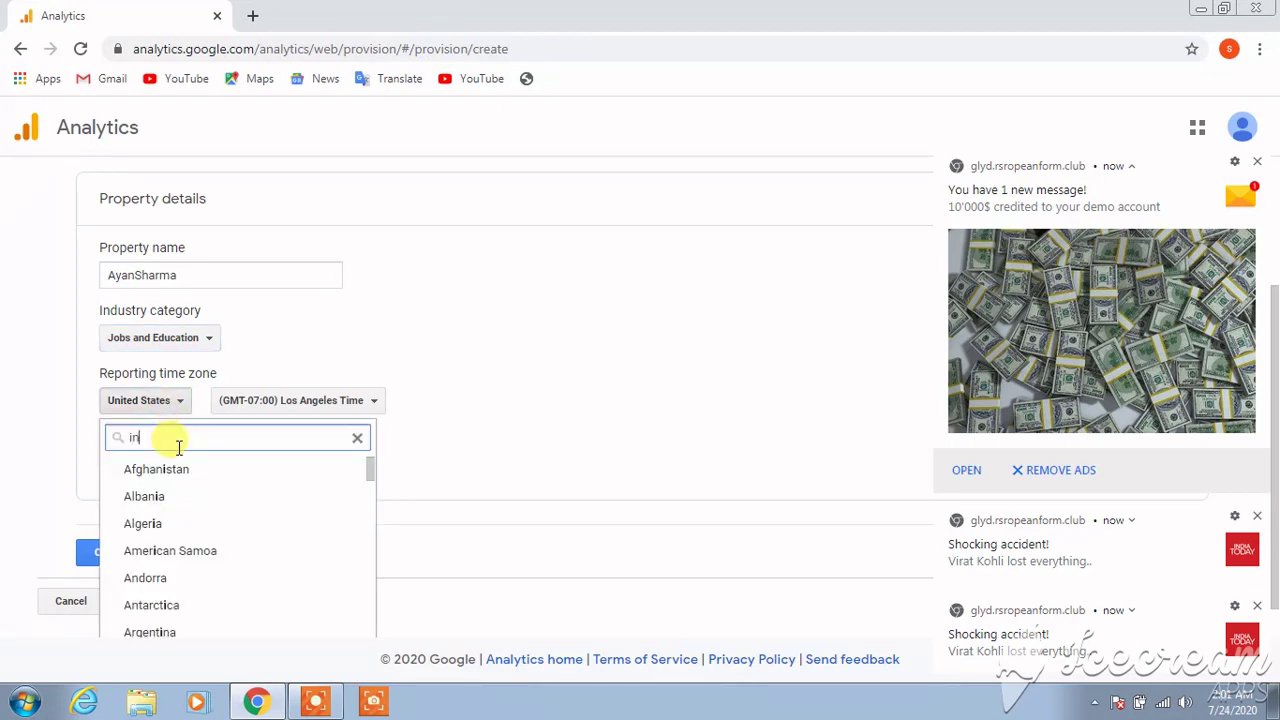
type("india")
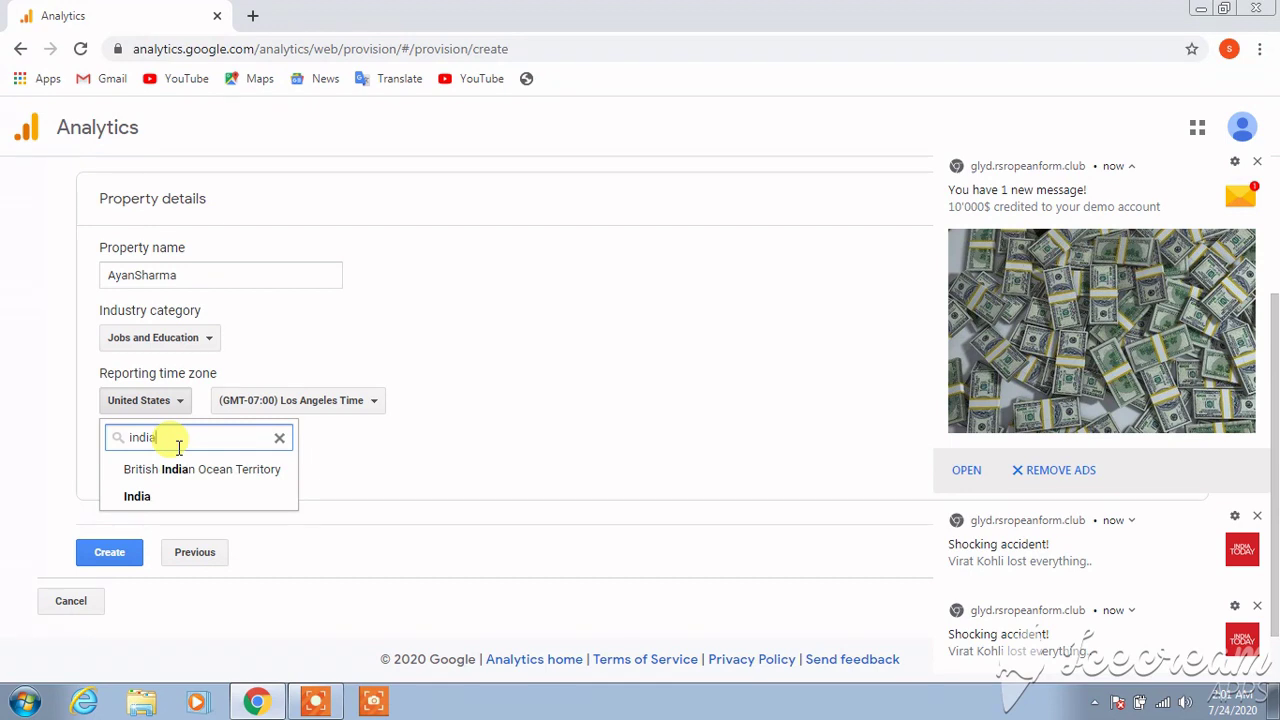
left_click(171, 495)
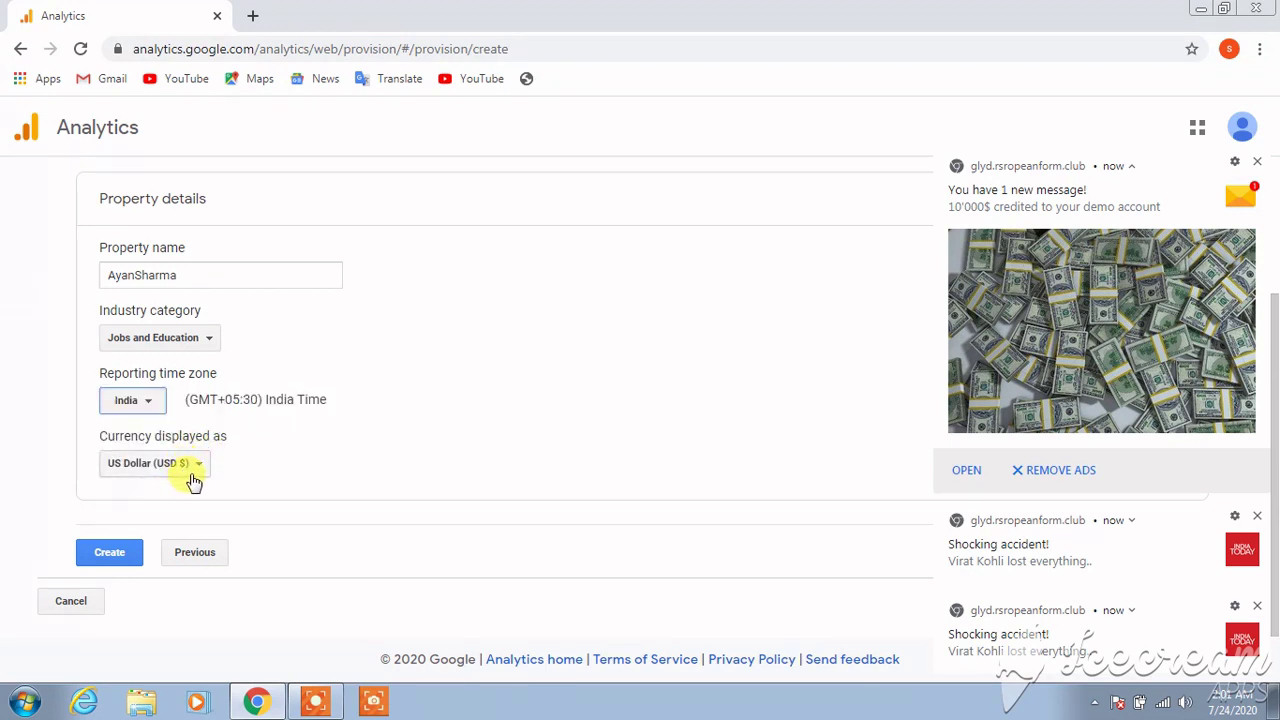
left_click(112, 558)
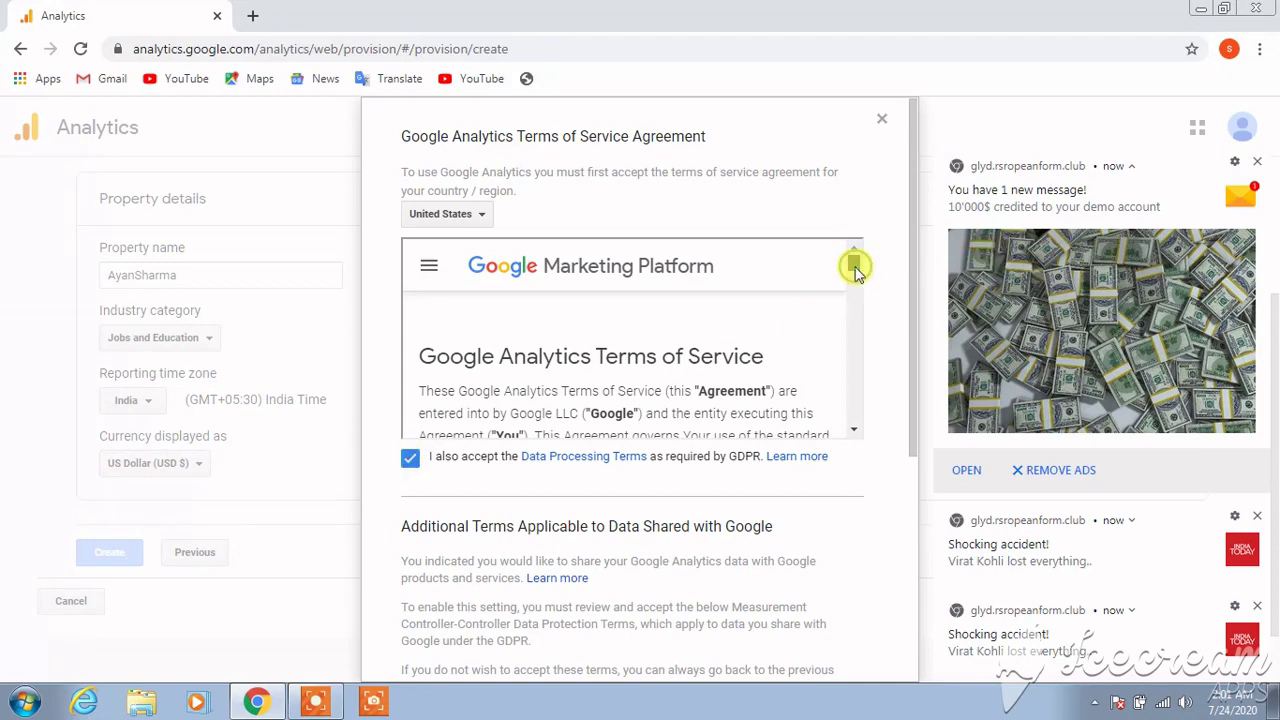
Agree to the Data Protection Terms and accept the Terms of Service
left_click_drag(855, 270, 856, 425)
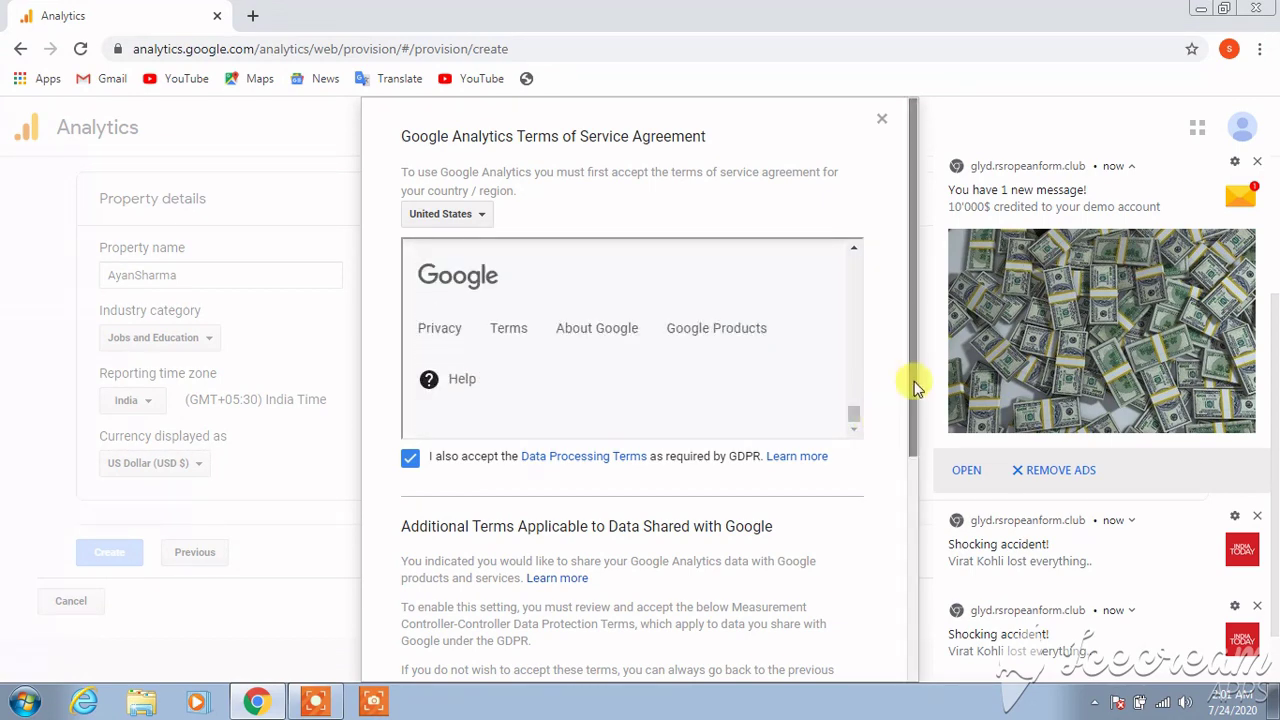
left_click_drag(909, 380, 911, 623)
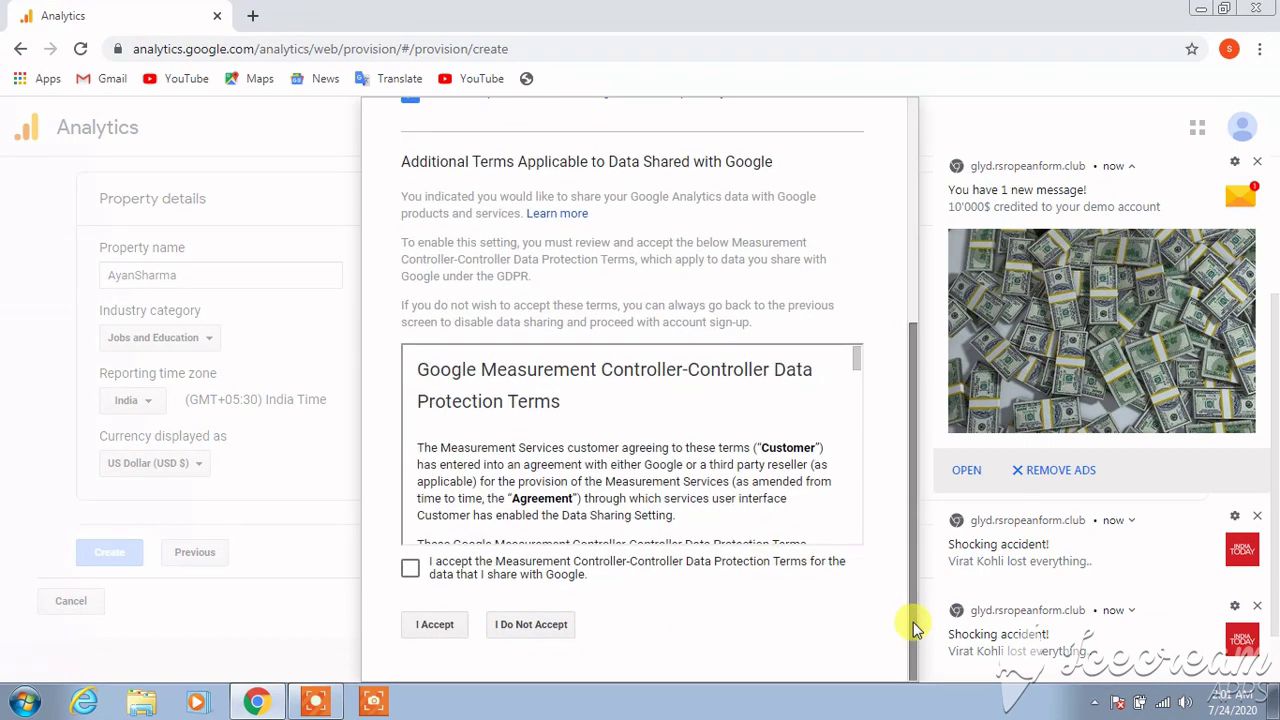
left_click(412, 567)
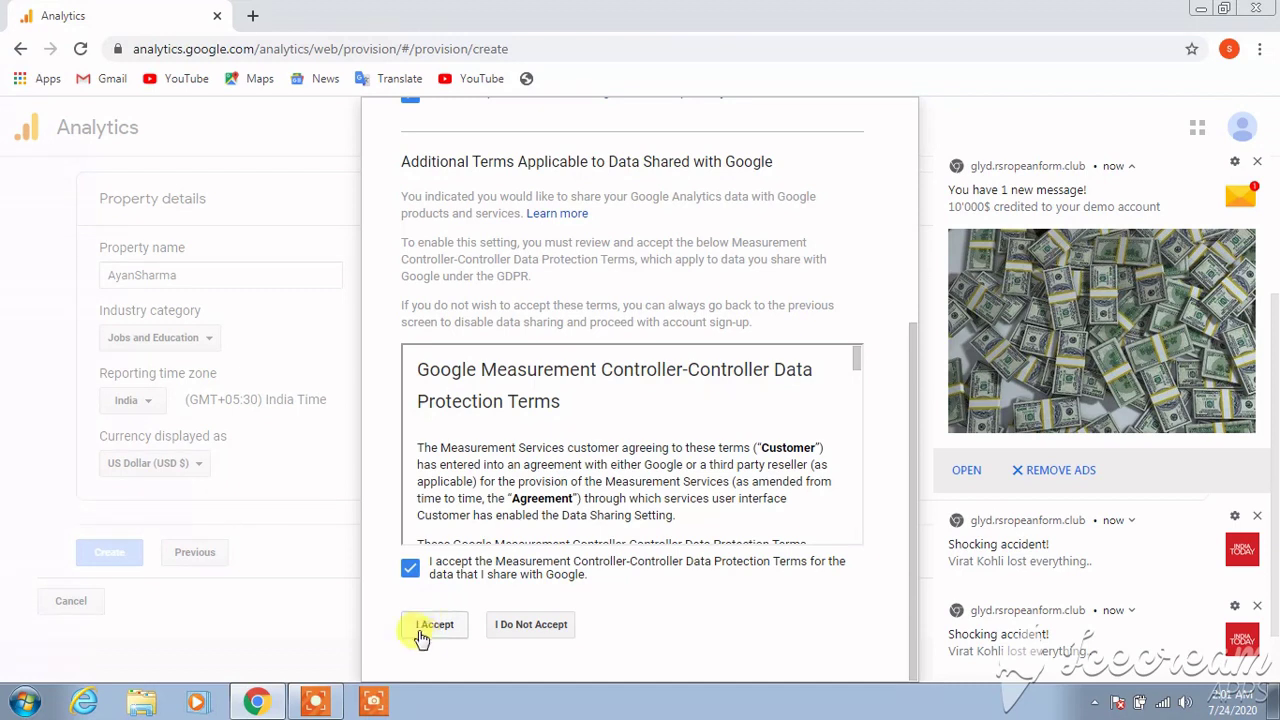
left_click(433, 626)
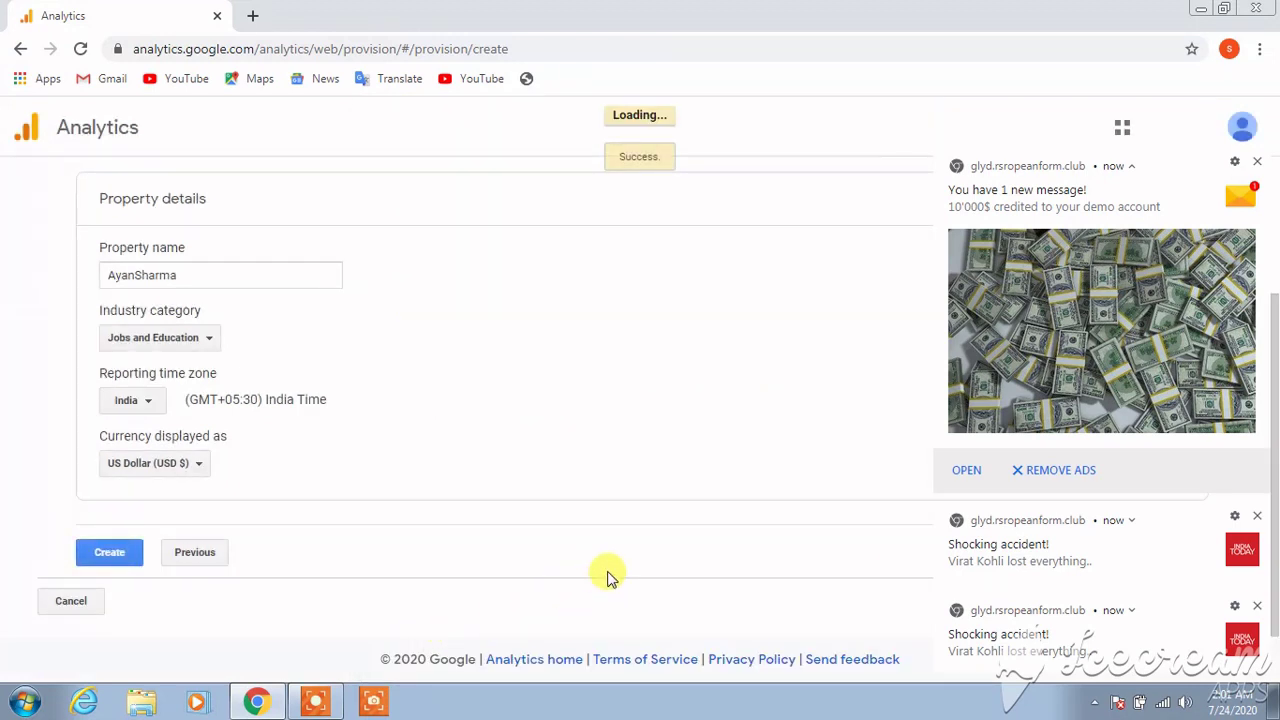
Opt in to all four email types, including Feedback and Testing and Offers from Google
left_click(1259, 609)
left_click(1259, 609)
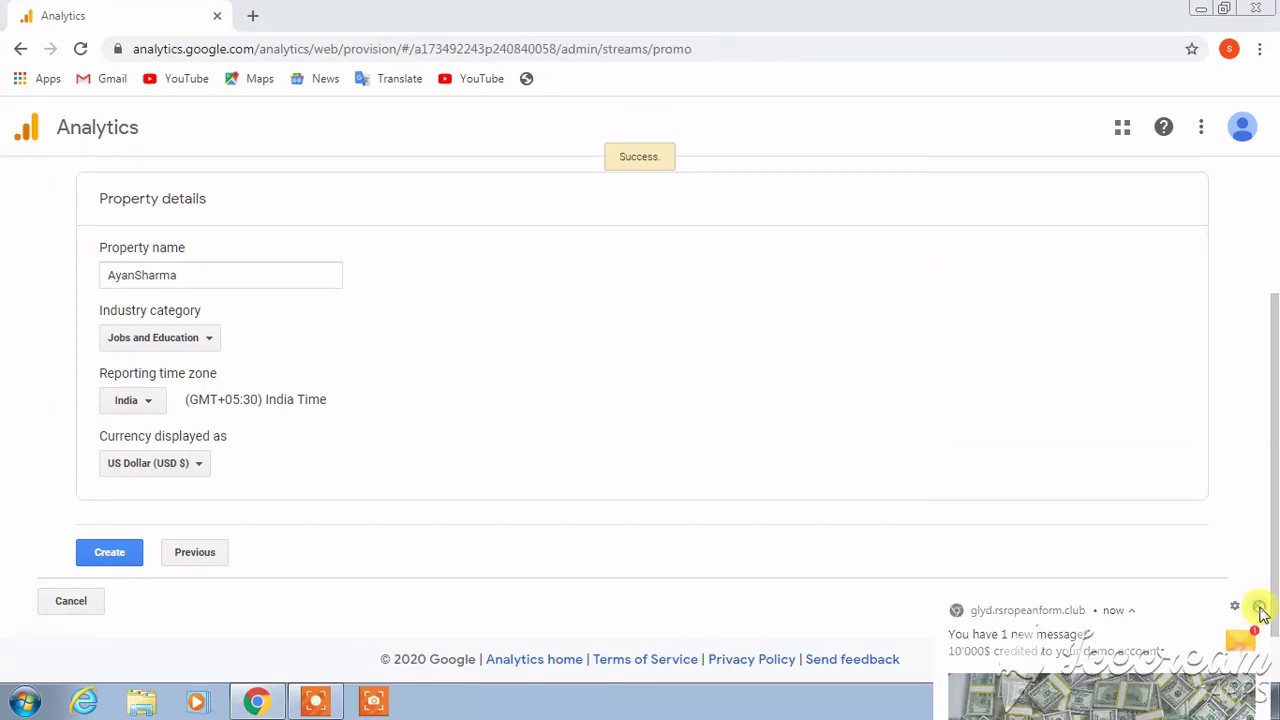
left_click(1259, 609)
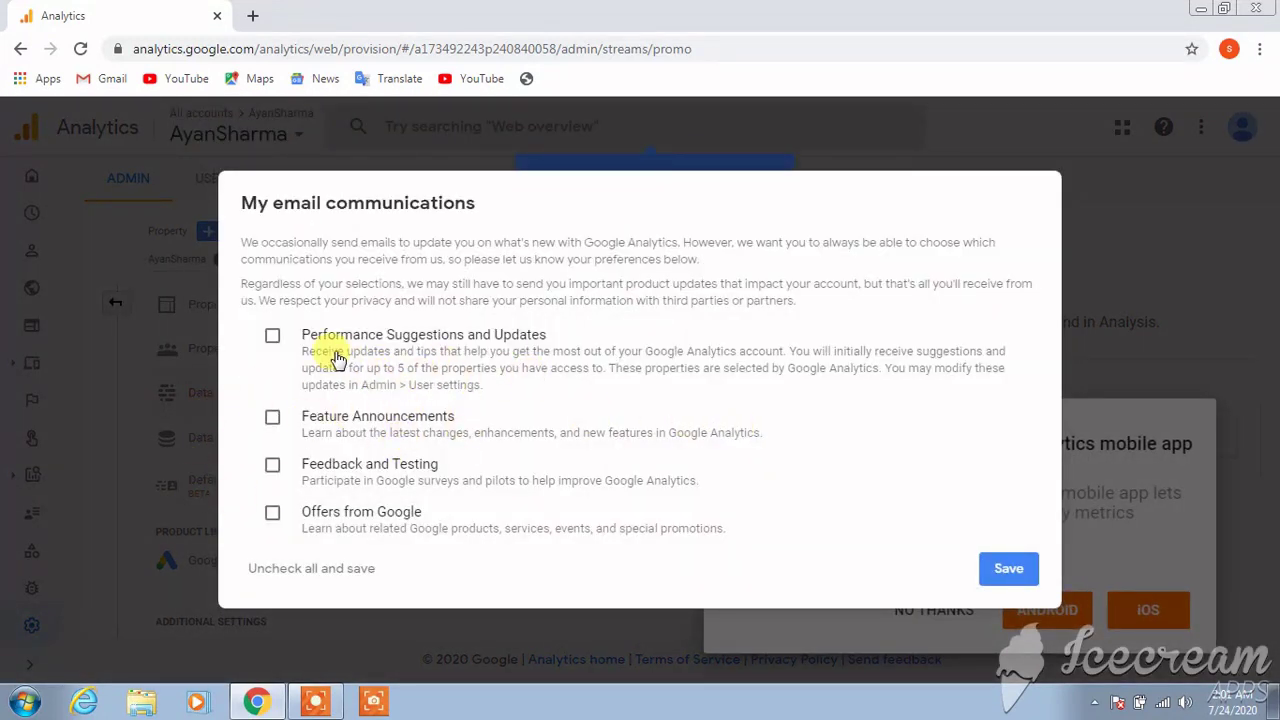
left_click(275, 337)
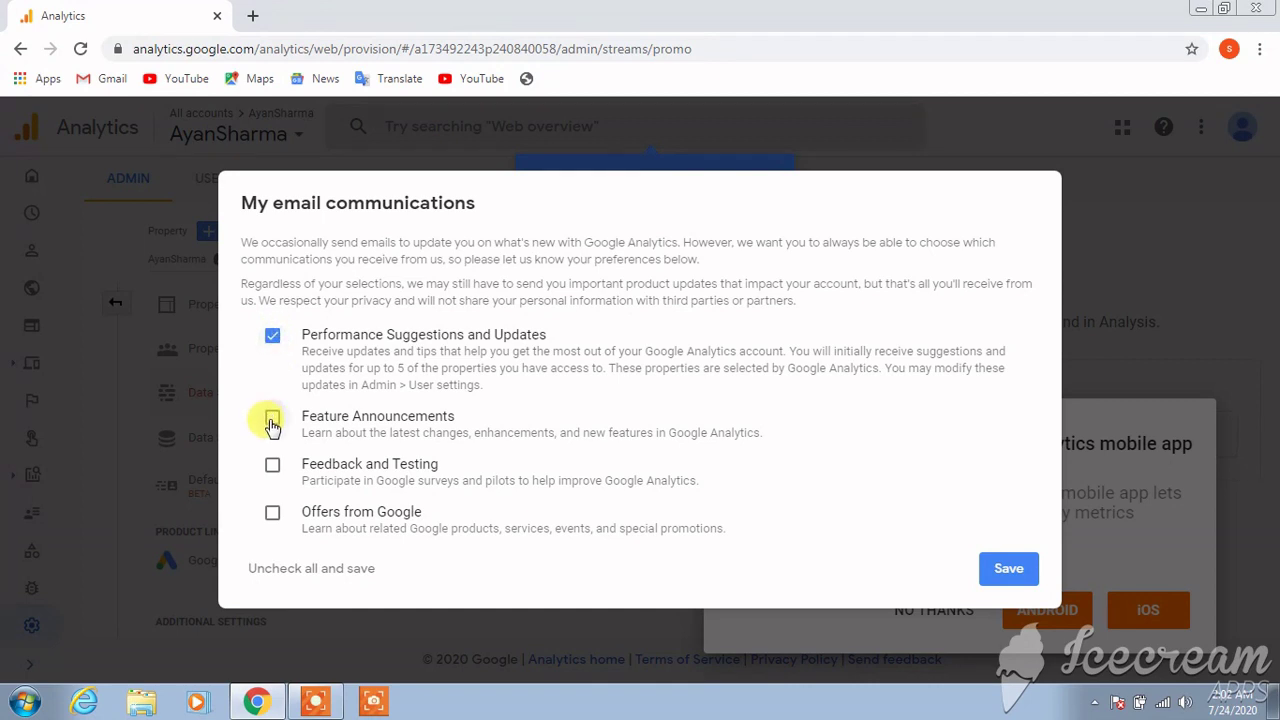
left_click(272, 420)
left_click(274, 467)
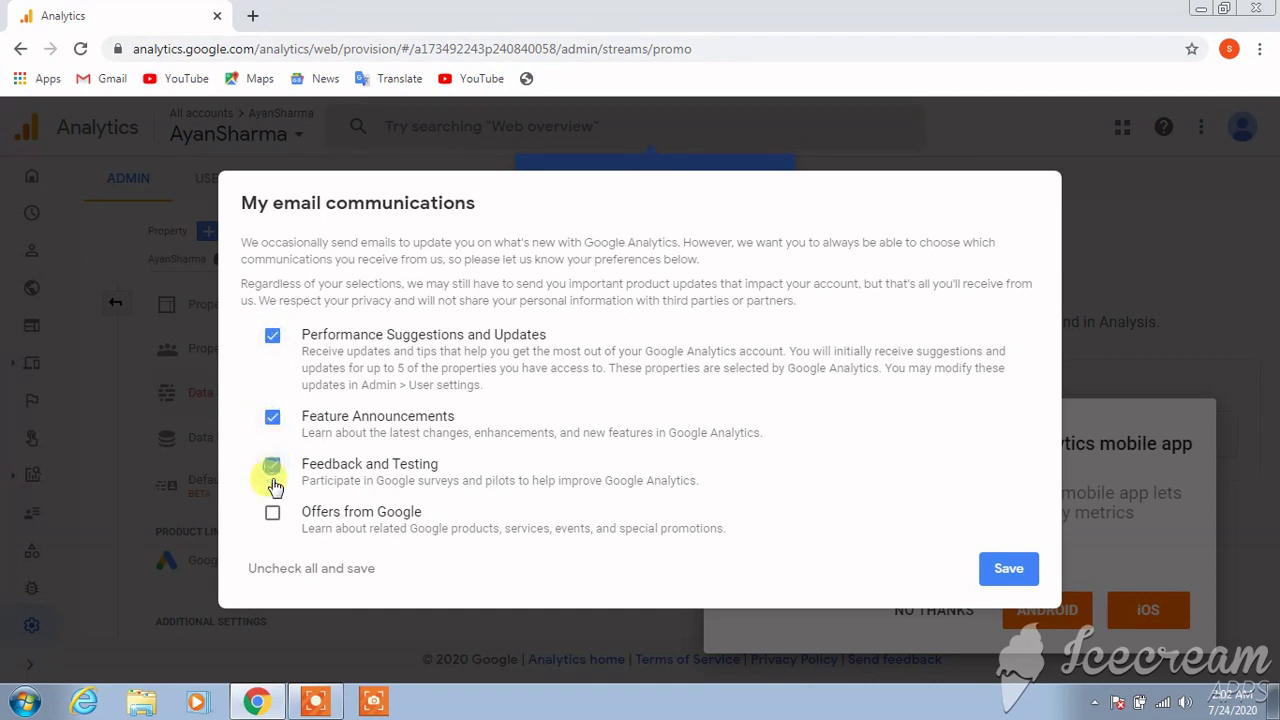
left_click(272, 516)
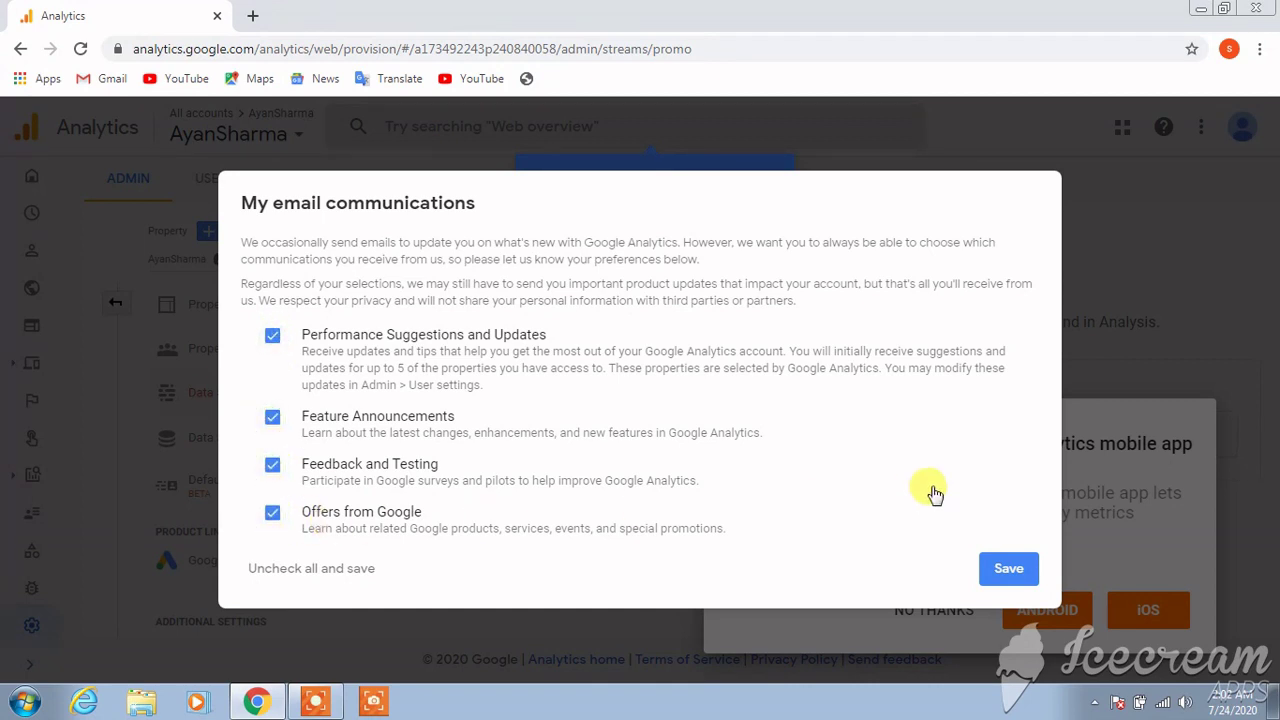
Save the email preferences, decline the mobile app offer and dismiss the search tip
left_click(1005, 569)
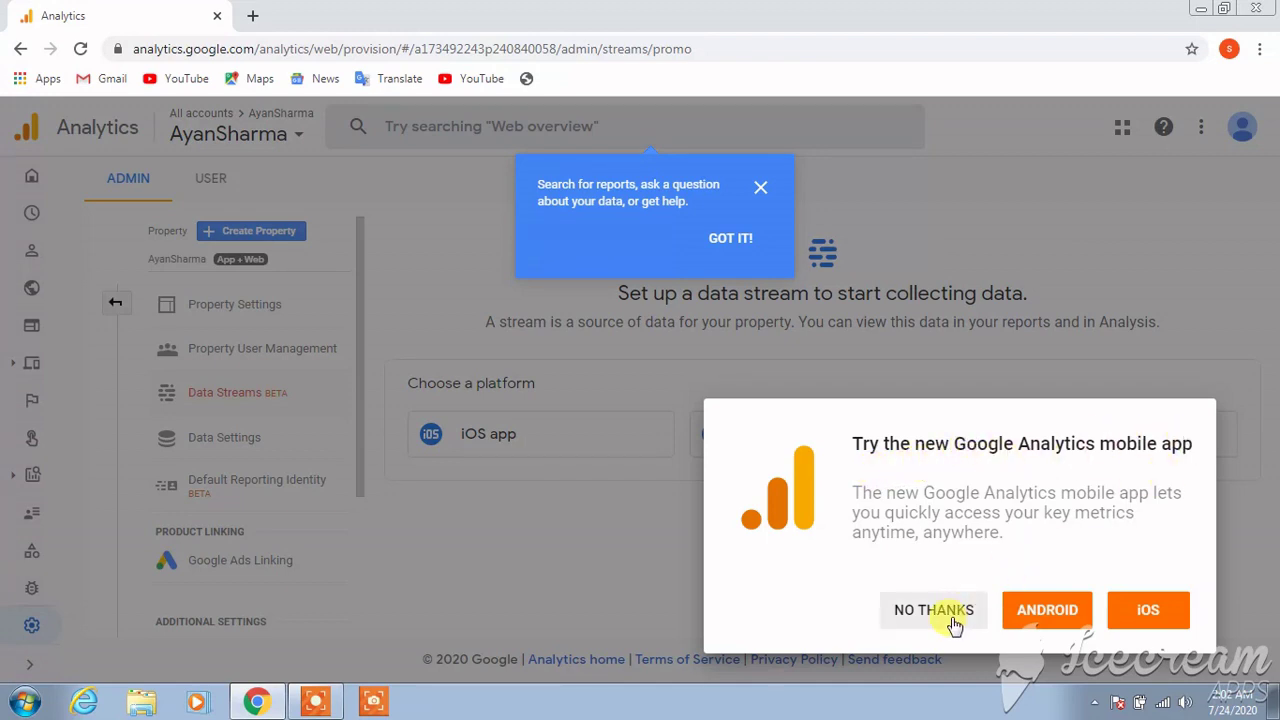
left_click(951, 619)
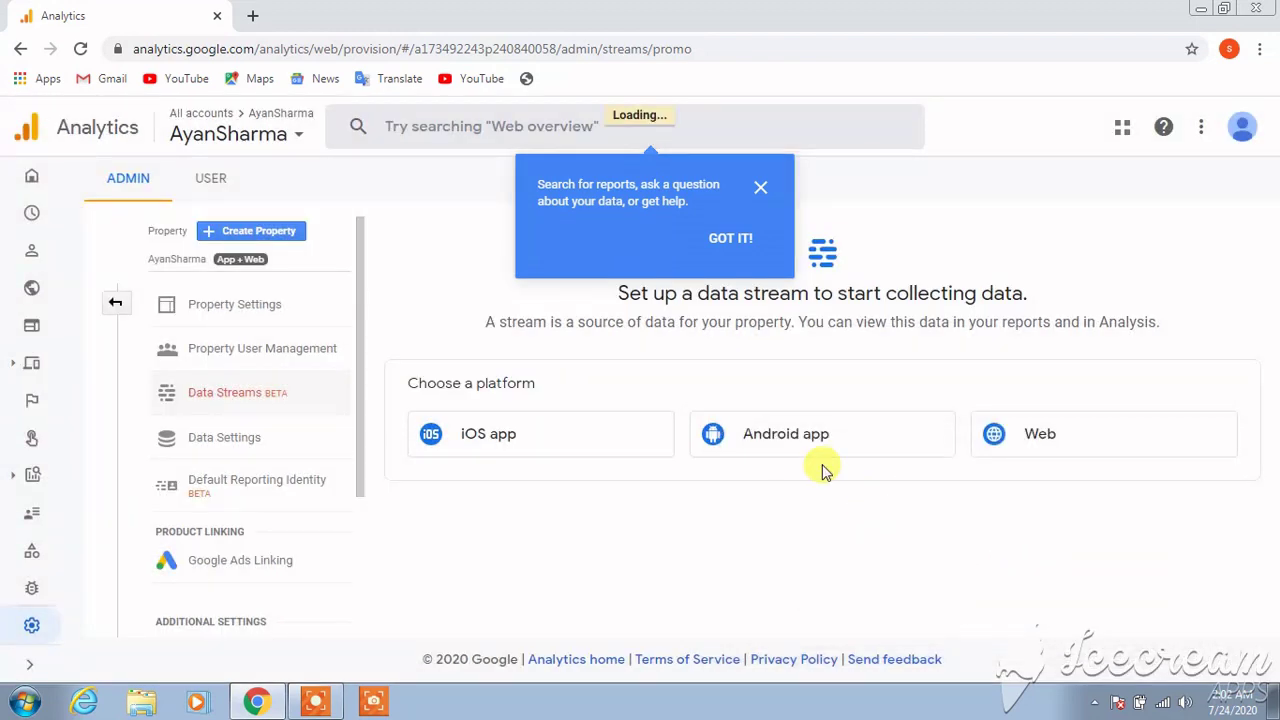
left_click(731, 240)
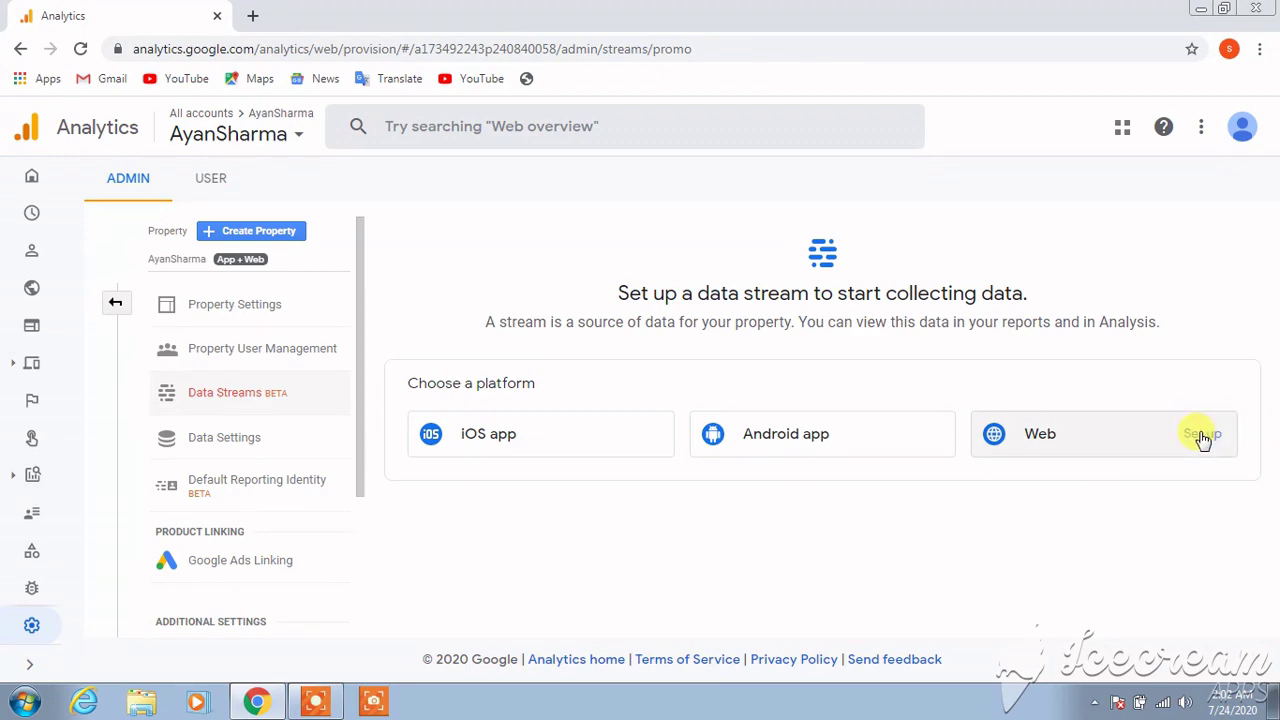
left_click(1201, 438)
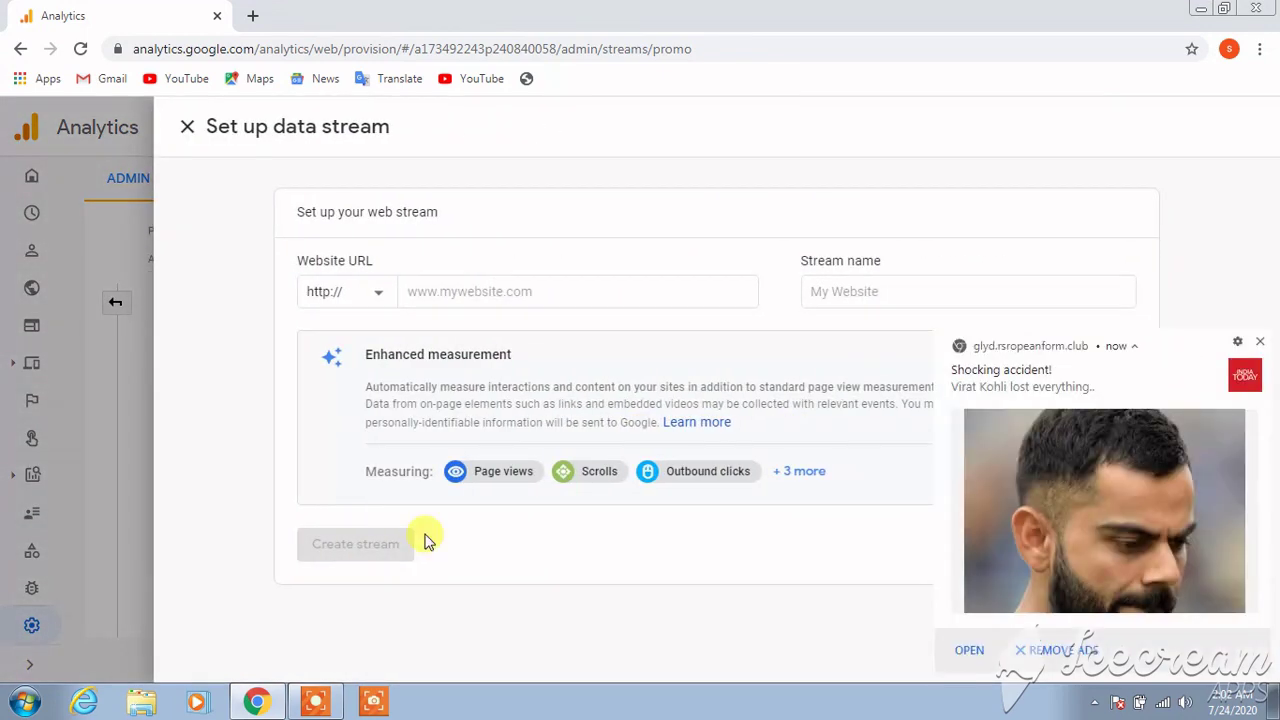
left_click(1259, 344)
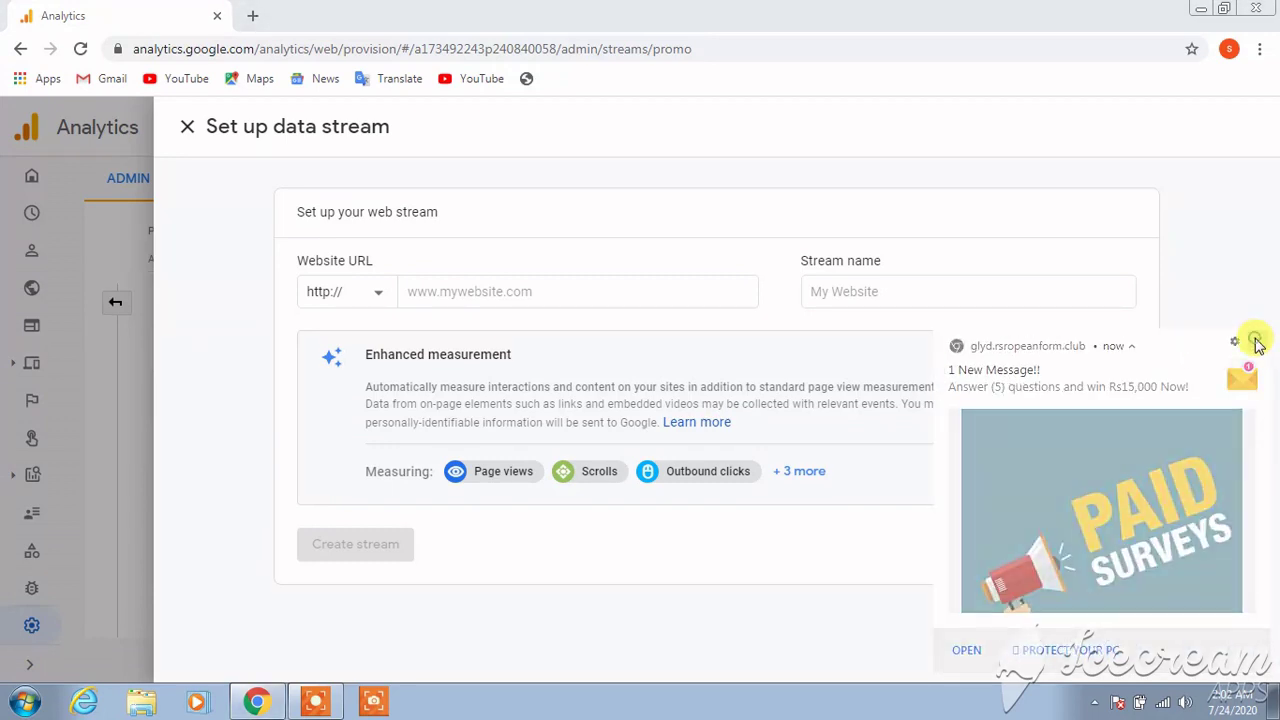
left_click(1257, 343)
left_click(500, 290)
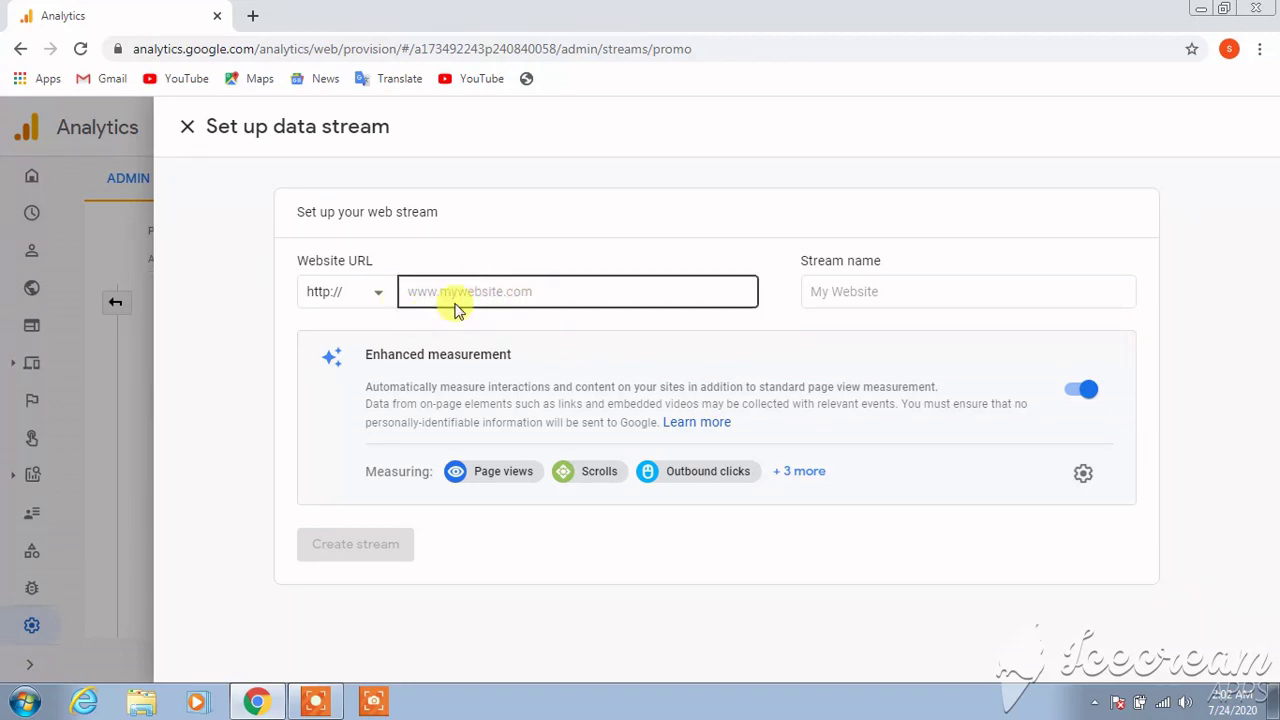
left_click(350, 290)
left_click(338, 345)
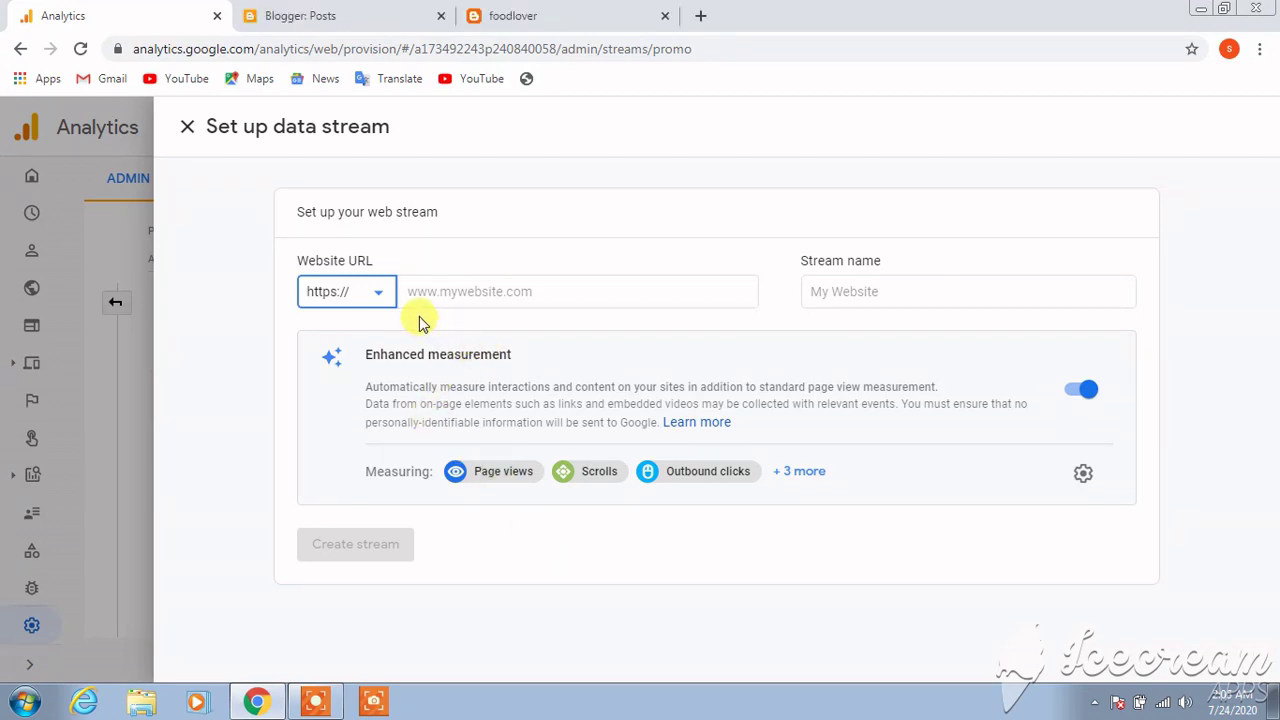
left_click(470, 294)
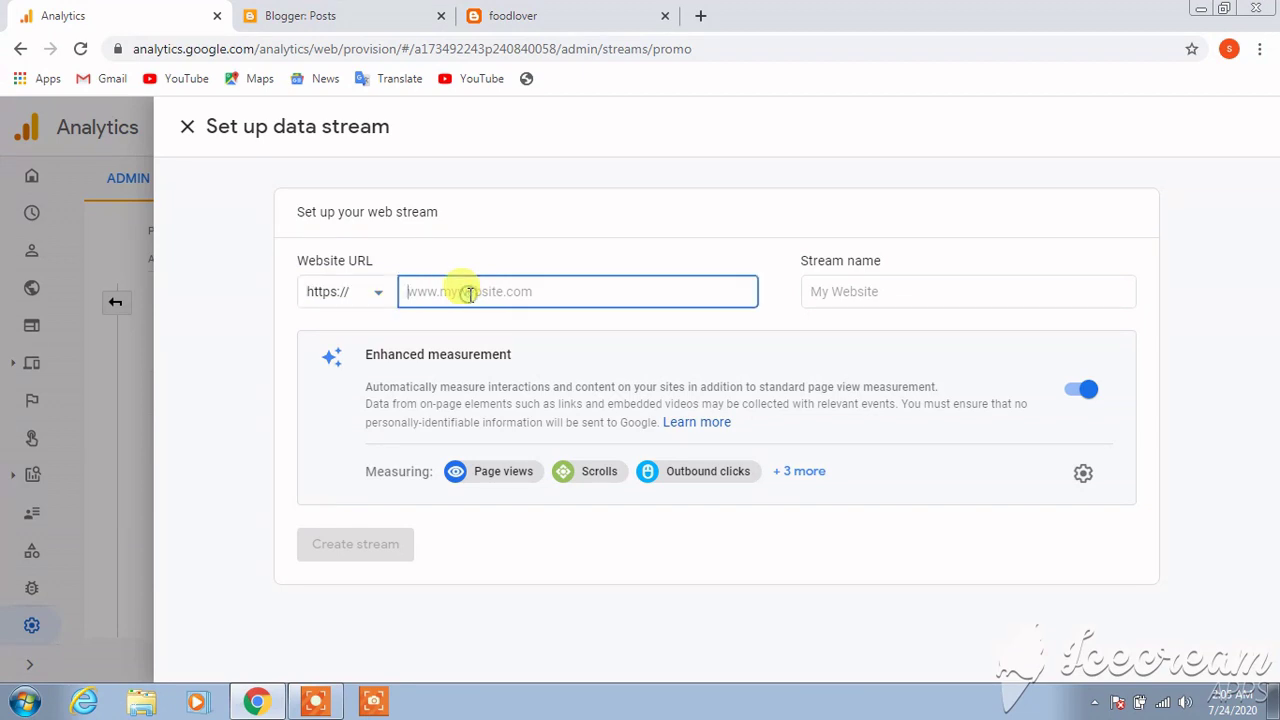
type("https://foodloverinindia.blogspot.com/")
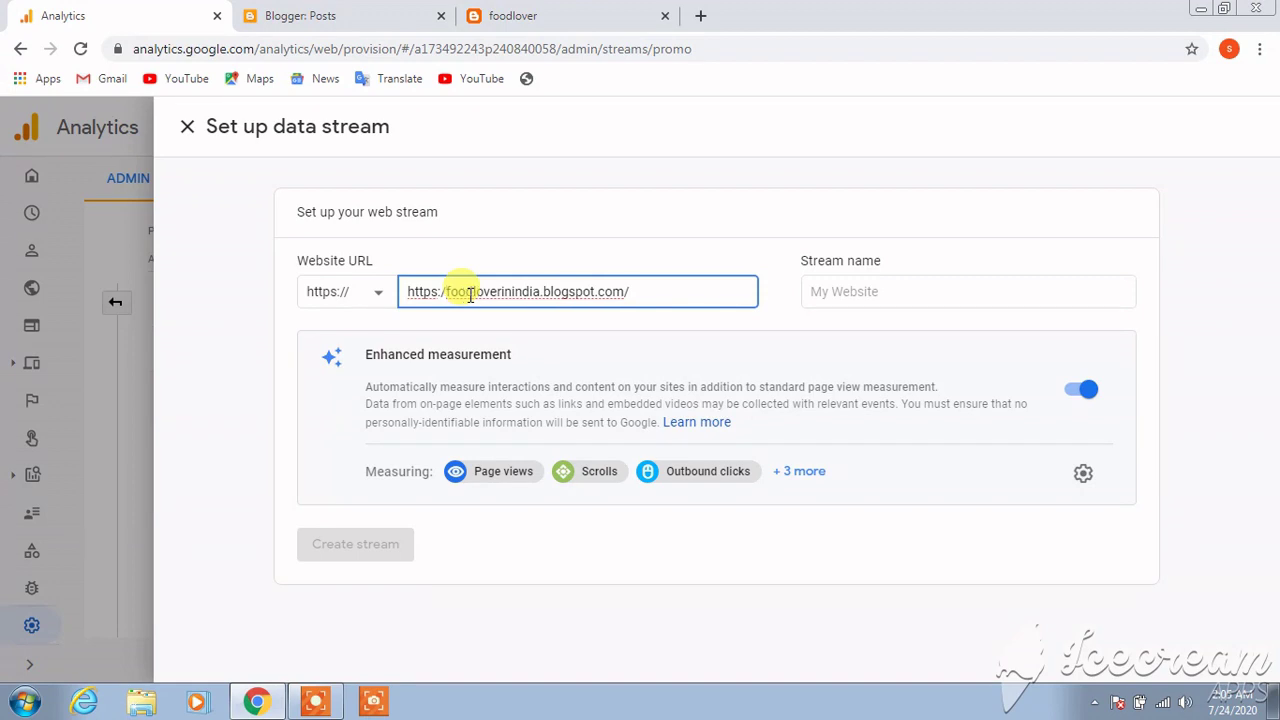
key("BackSpace")
key("BackSpace")
key("BackSpace")
key("BackSpace")
key("BackSpace")
key("BackSpace")
key("BackSpace")
key("BackSpace")
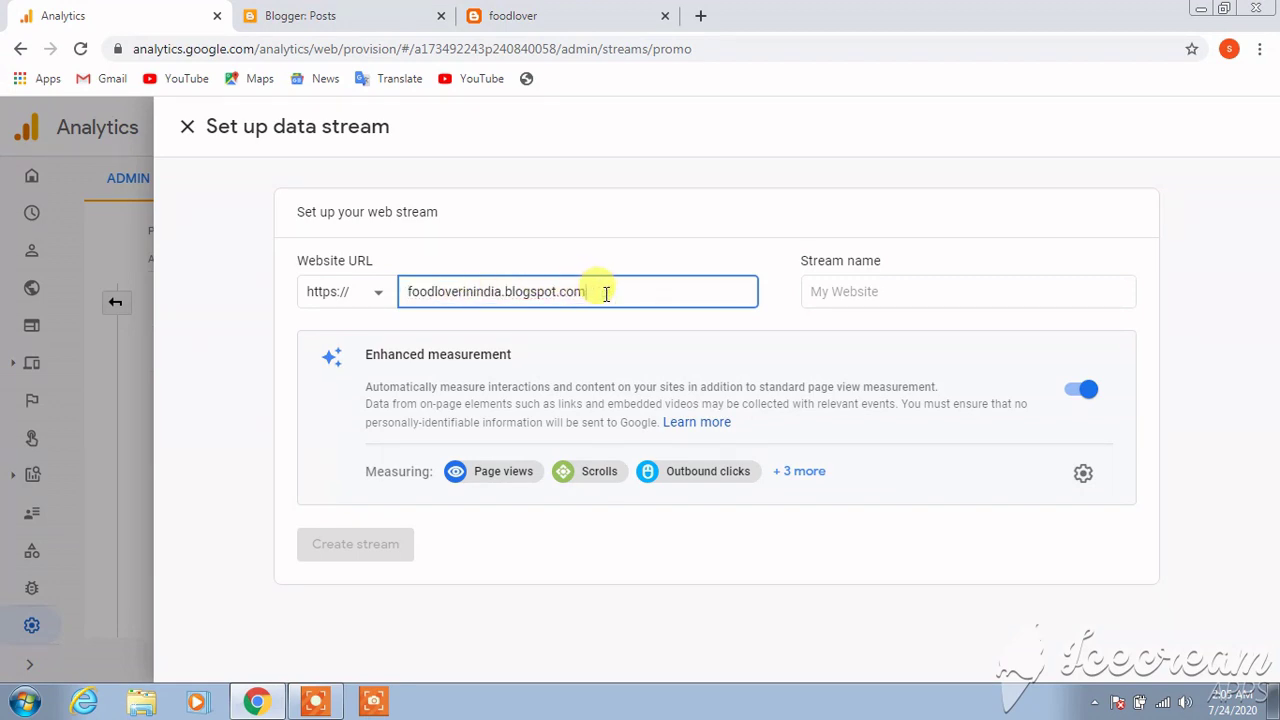
left_click(849, 282)
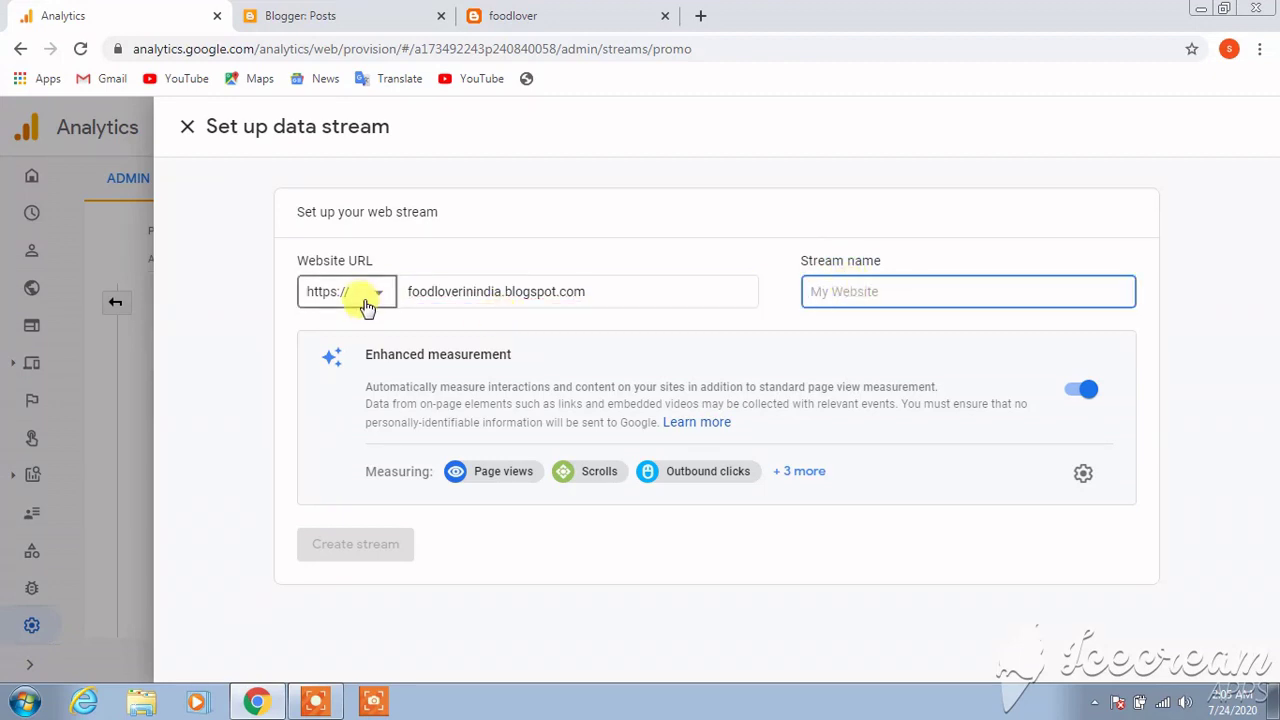
Name the stream foodloverinindia and create the web stream
left_click(405, 293)
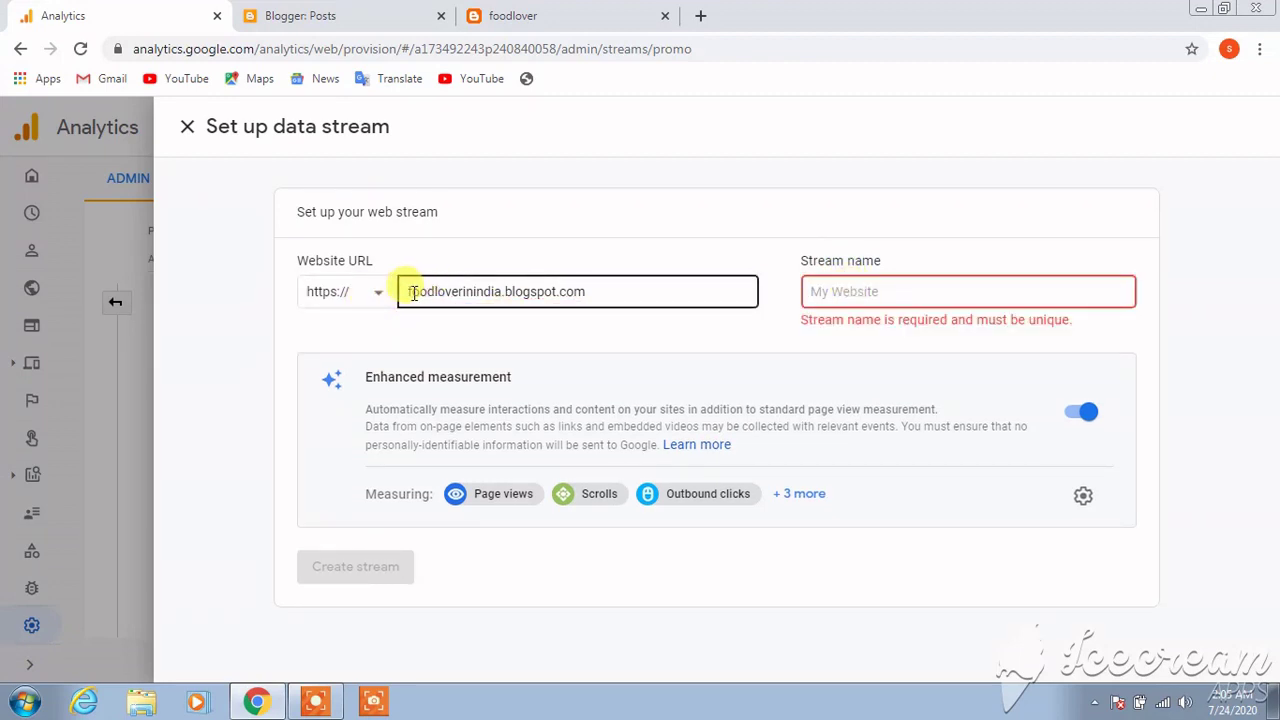
left_click_drag(402, 291, 494, 294)
key("ctrl+c")
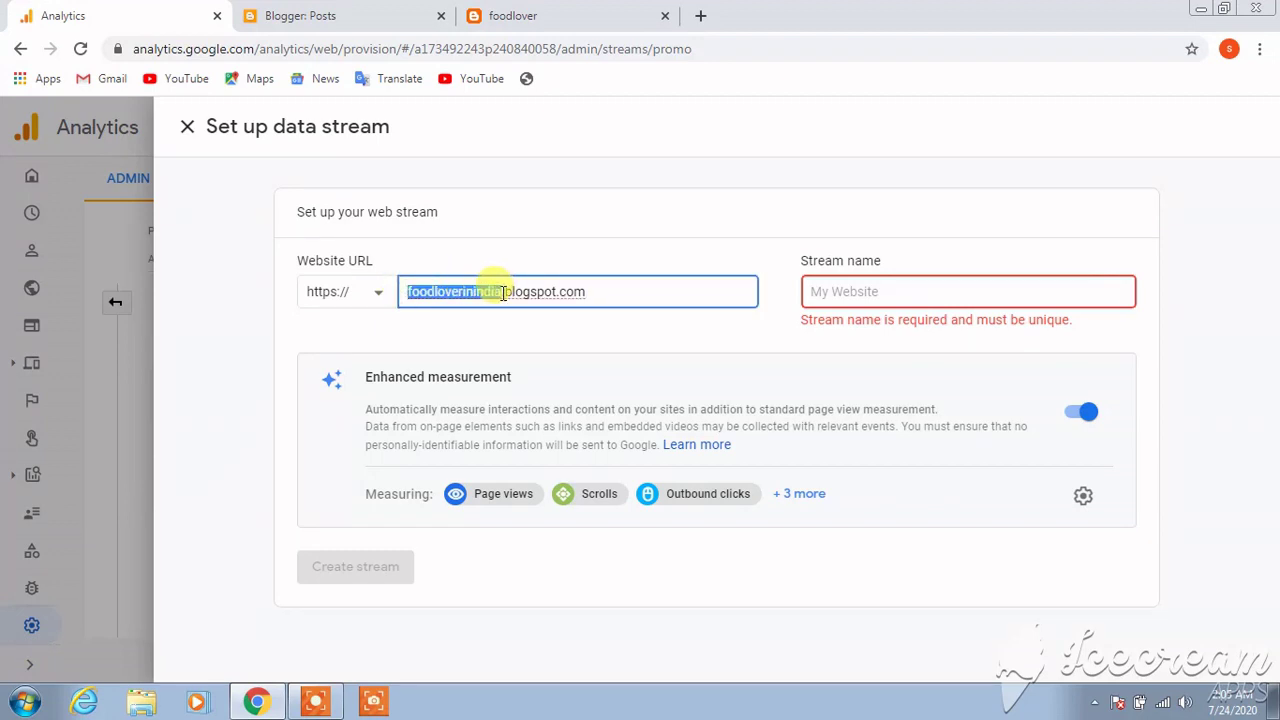
left_click(845, 290)
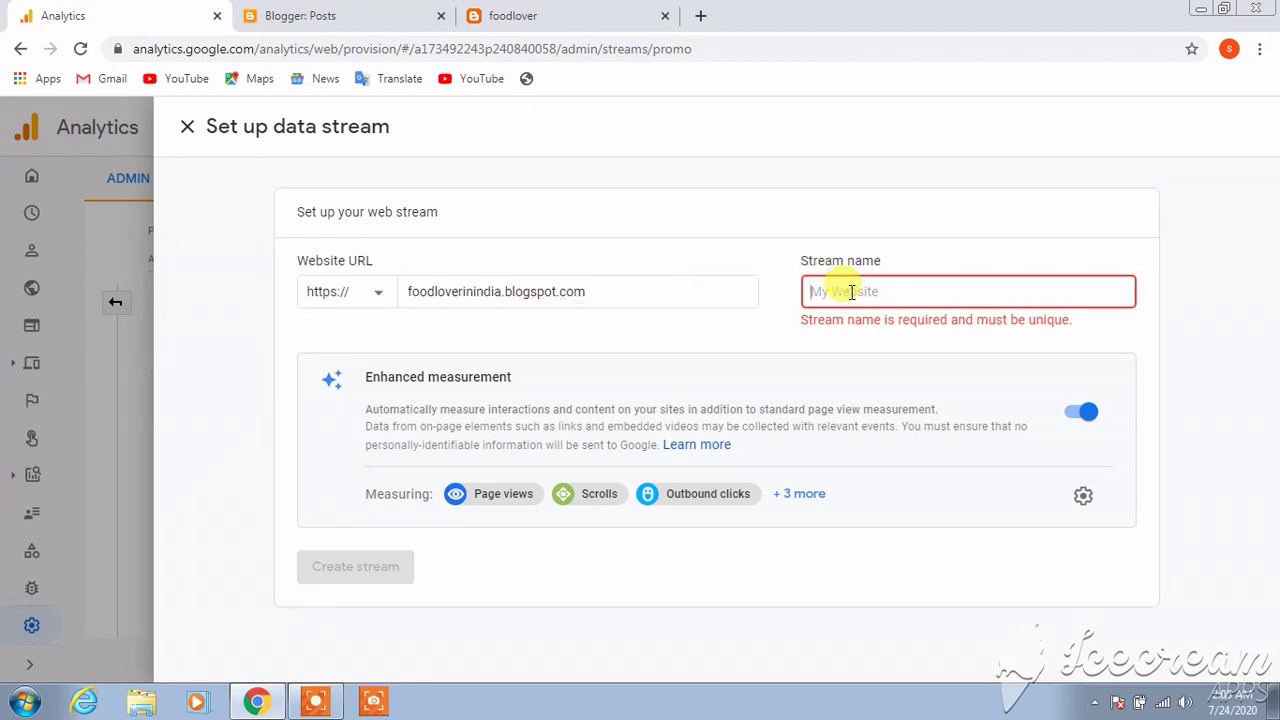
key("ctrl+v")
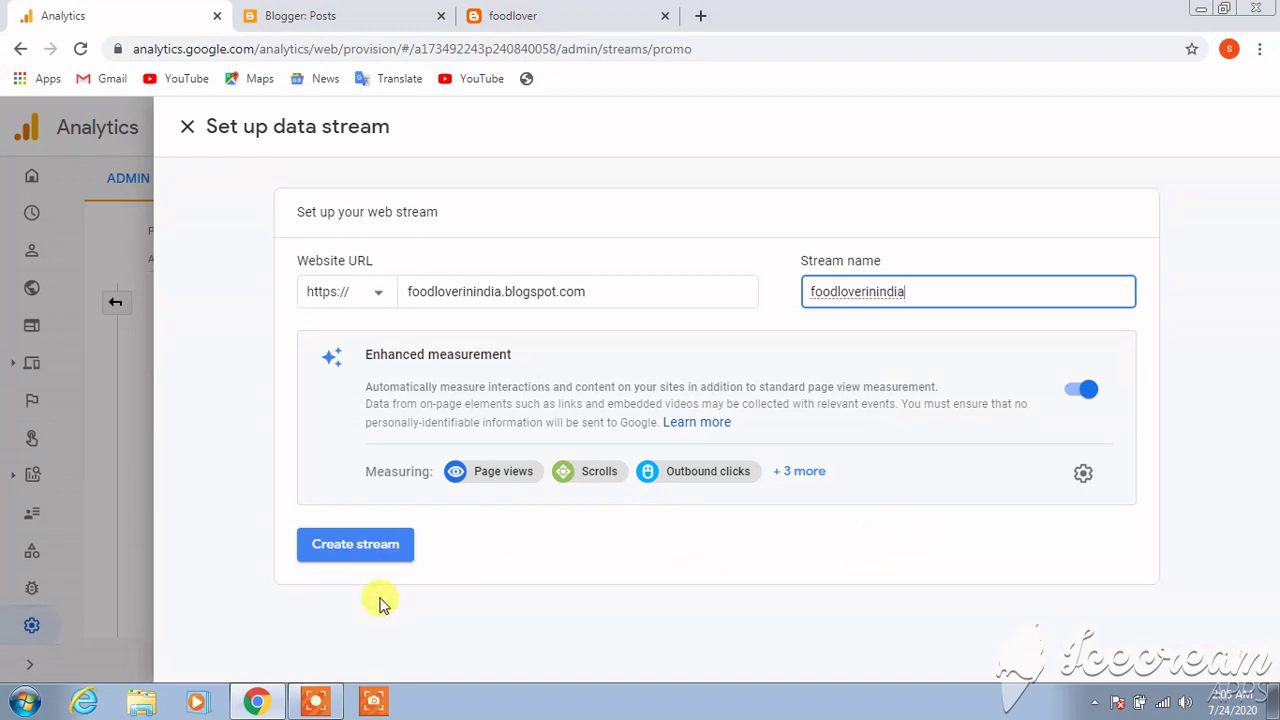
left_click(358, 550)
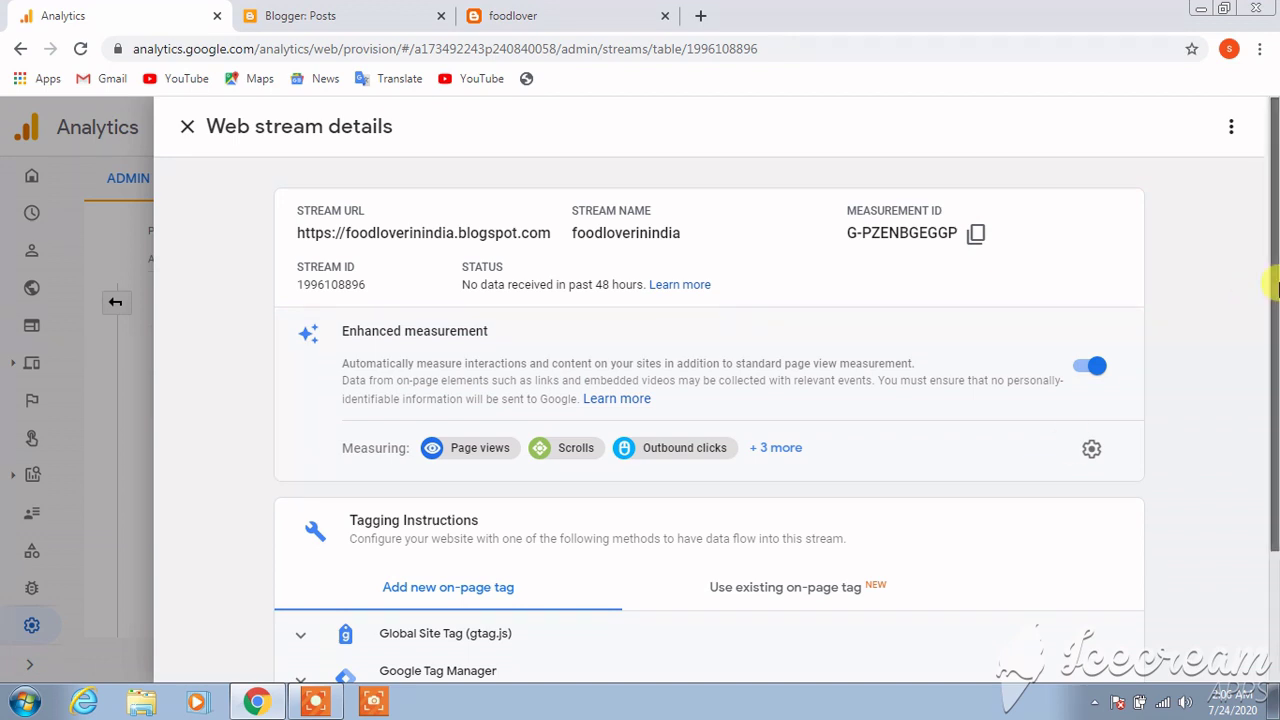
Scroll the foodloverinindia stream details past Tagging Instructions down to Additional Settings
left_click_drag(1272, 290, 1268, 320)
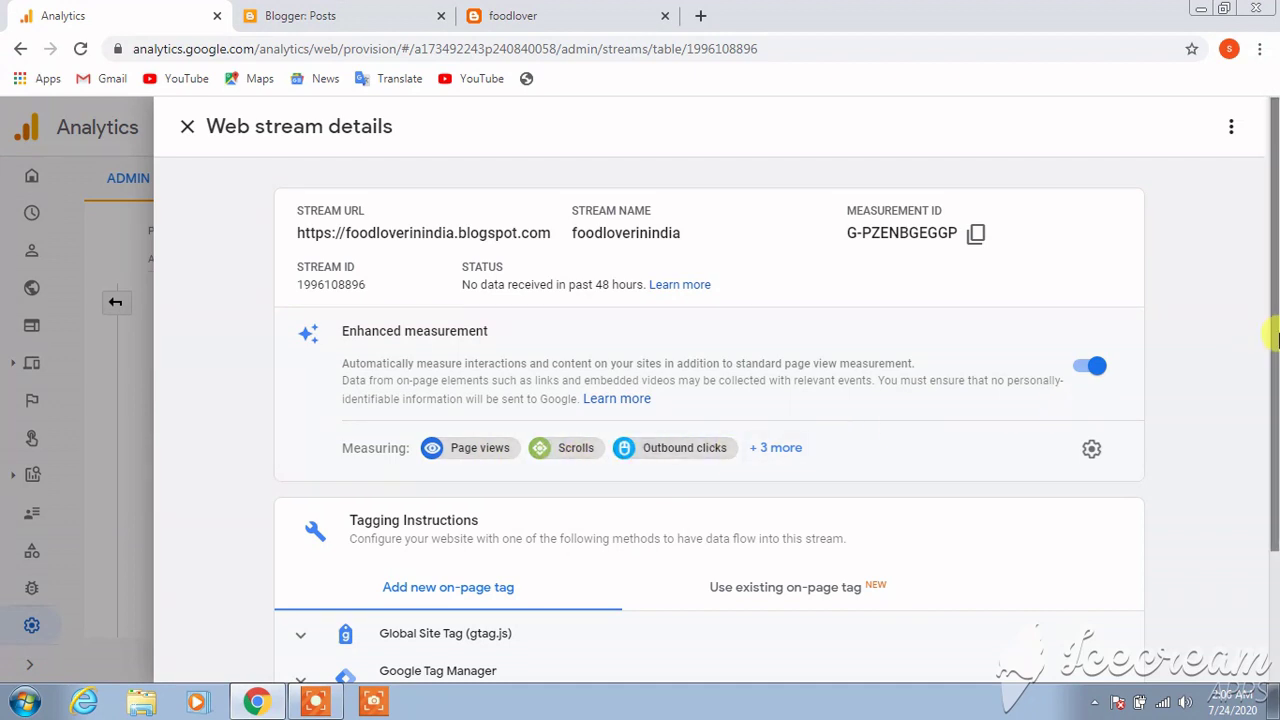
left_click_drag(1275, 338, 1262, 470)
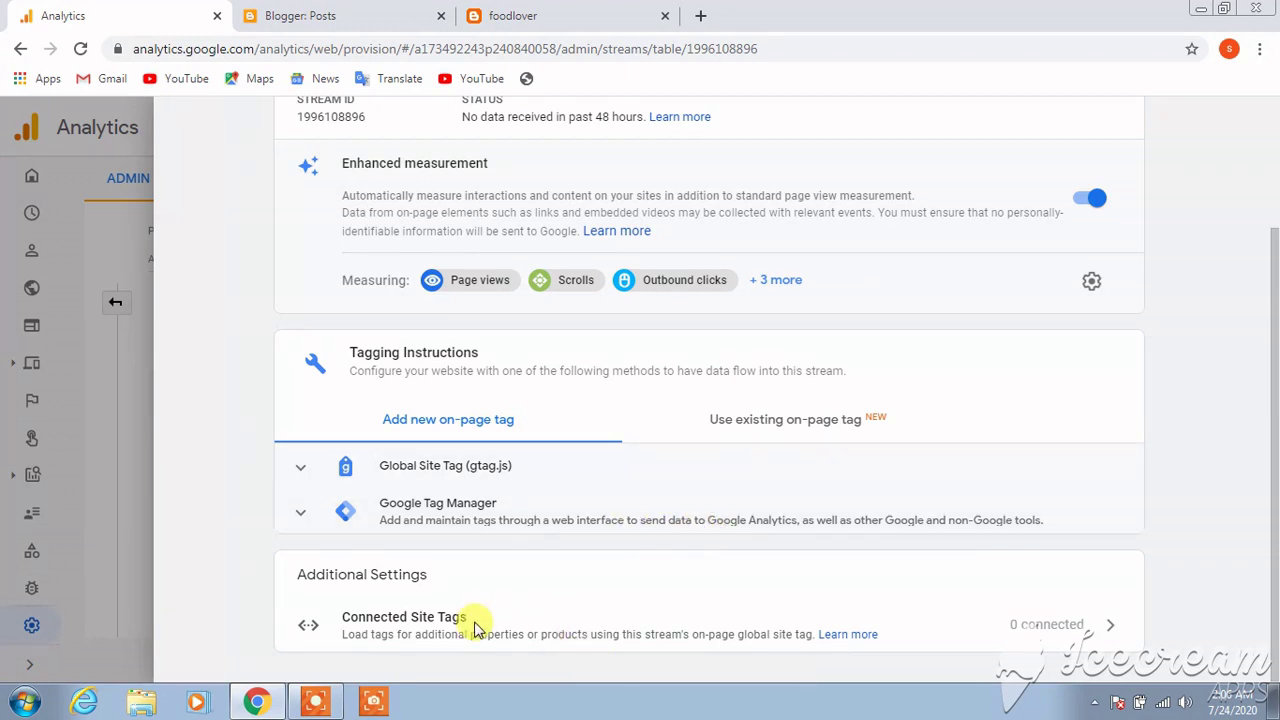
Look at the Connected Site Tags panel, then close it and return to the tagging section
left_click(1108, 630)
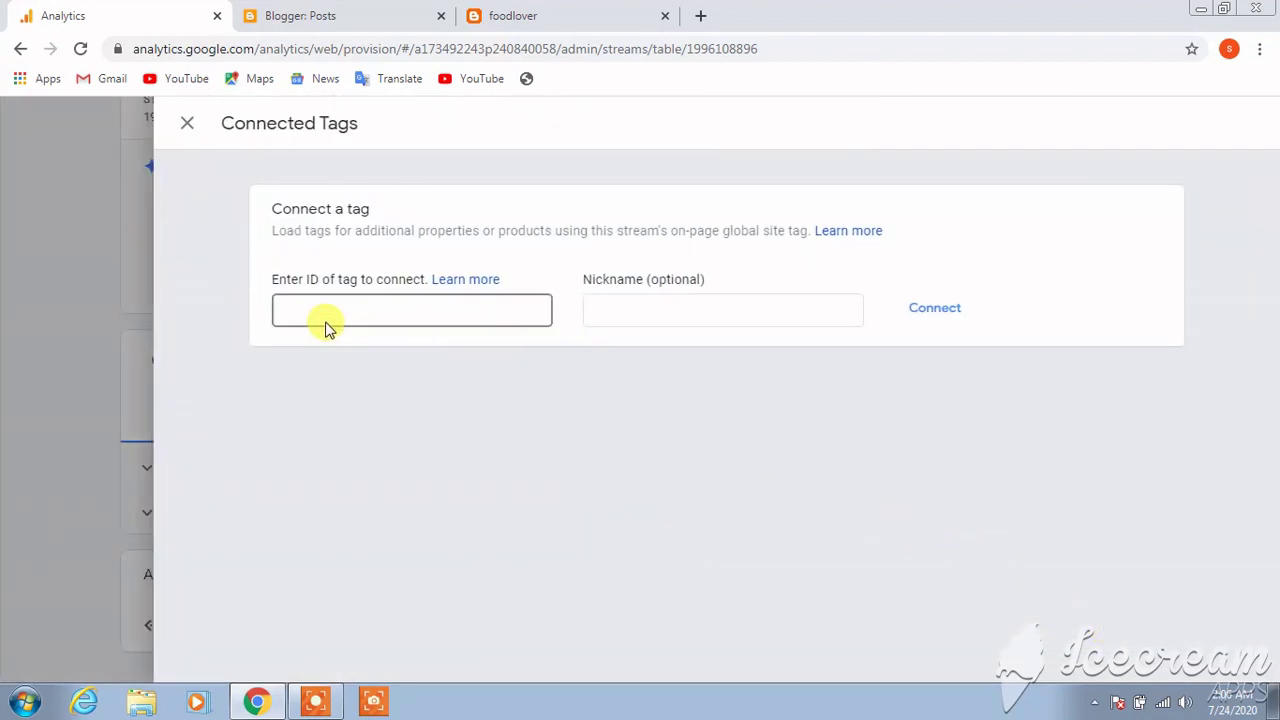
left_click(188, 127)
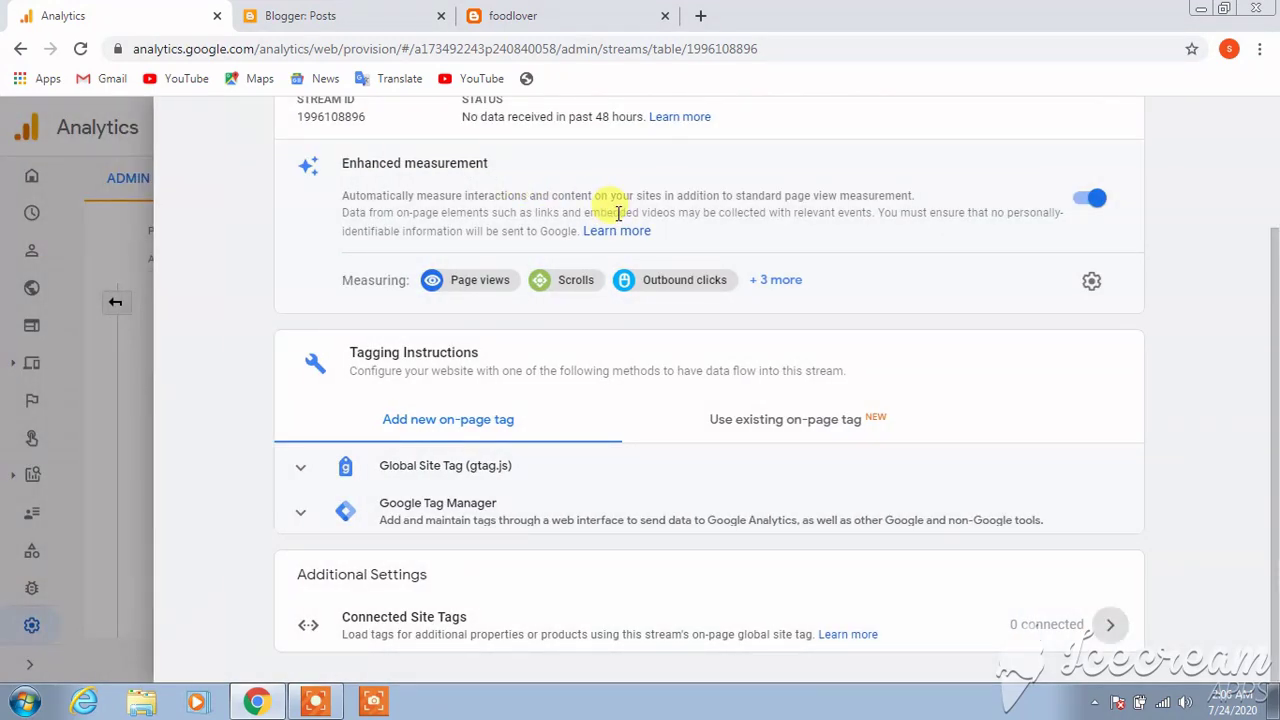
scroll(645, 515, "up", 1)
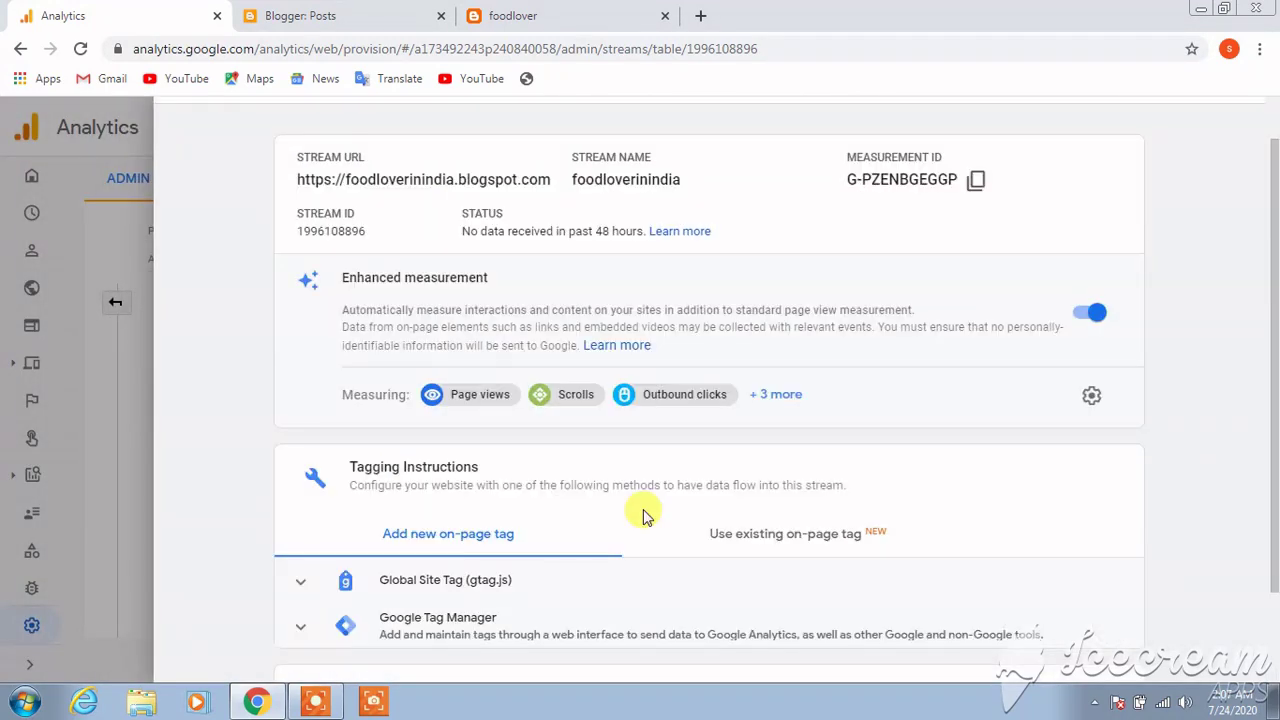
scroll(1274, 272, "up", 1)
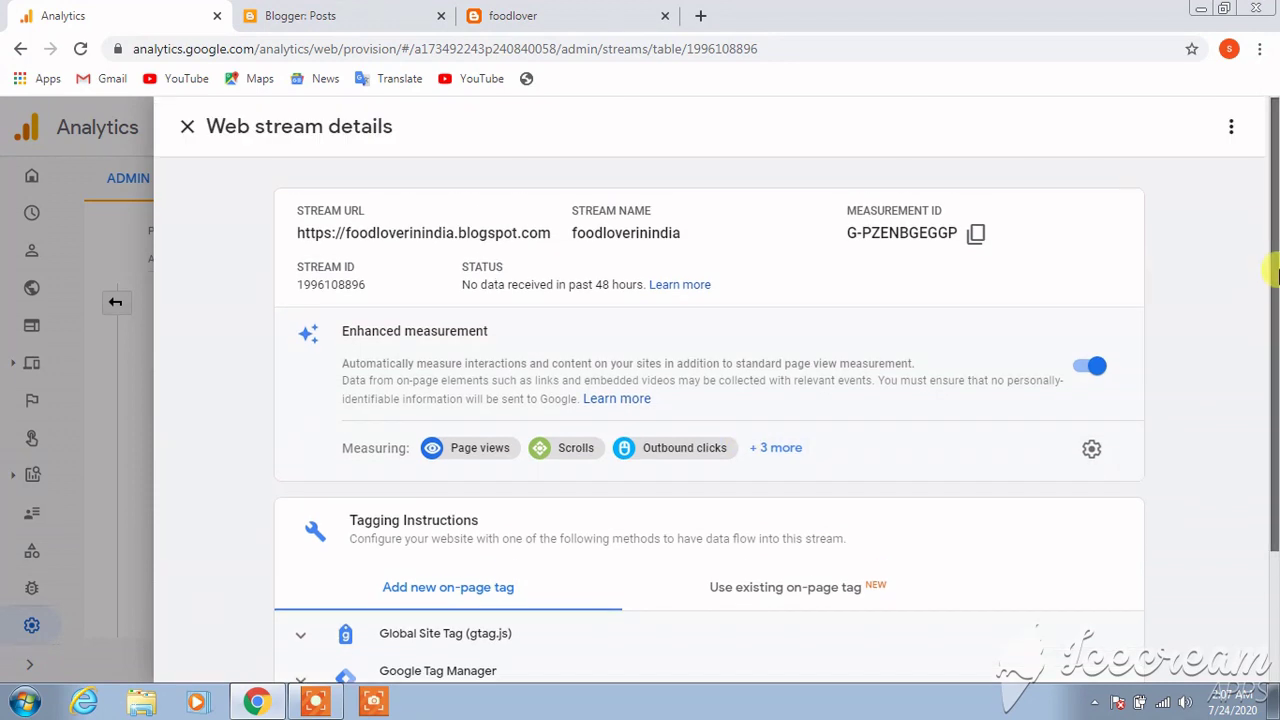
left_click_drag(1272, 264, 1271, 266)
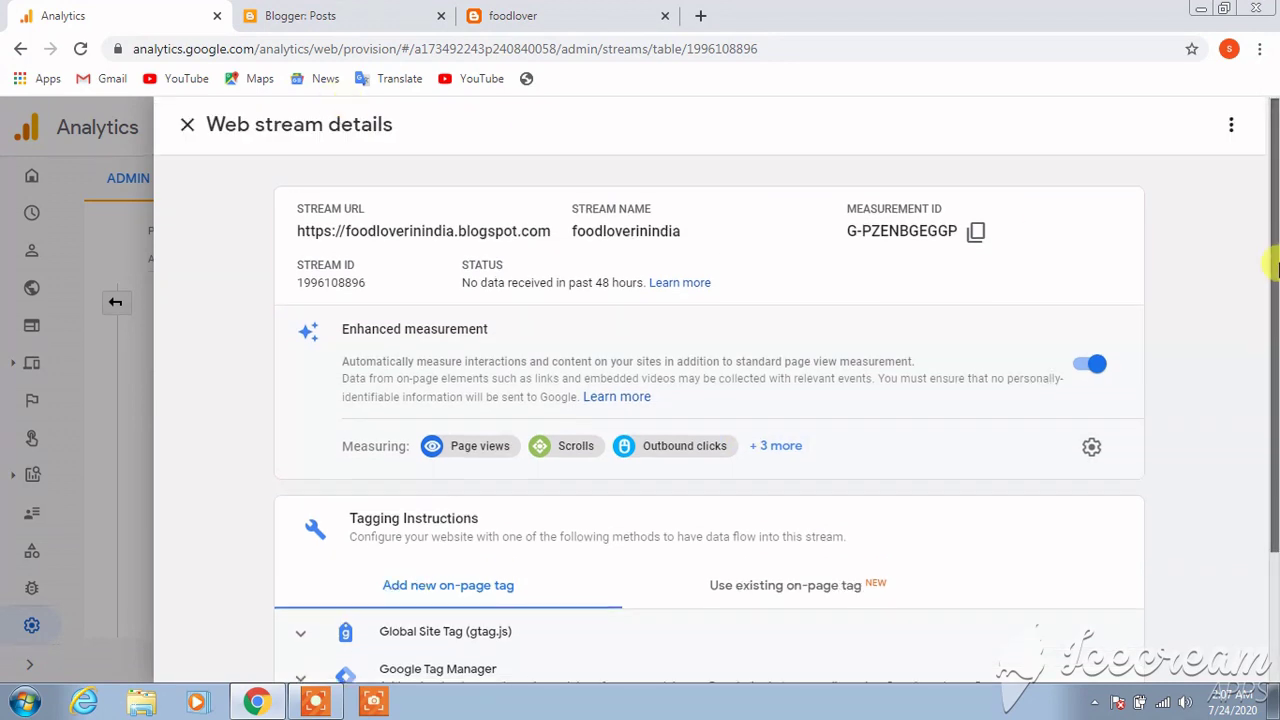
scroll(1276, 265, "down", 2)
Show the 'Use existing on-page tag' instructions and read the Google Analytics steps
left_click(791, 420)
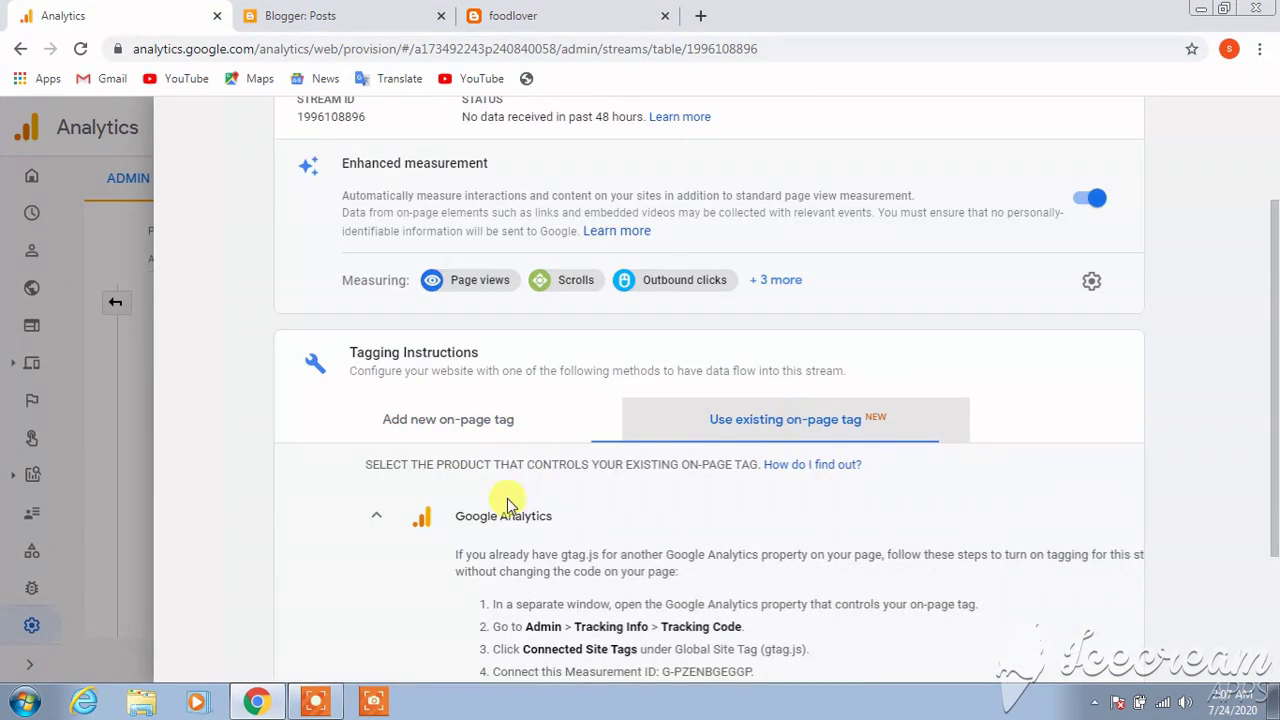
scroll(760, 417, "down", 2)
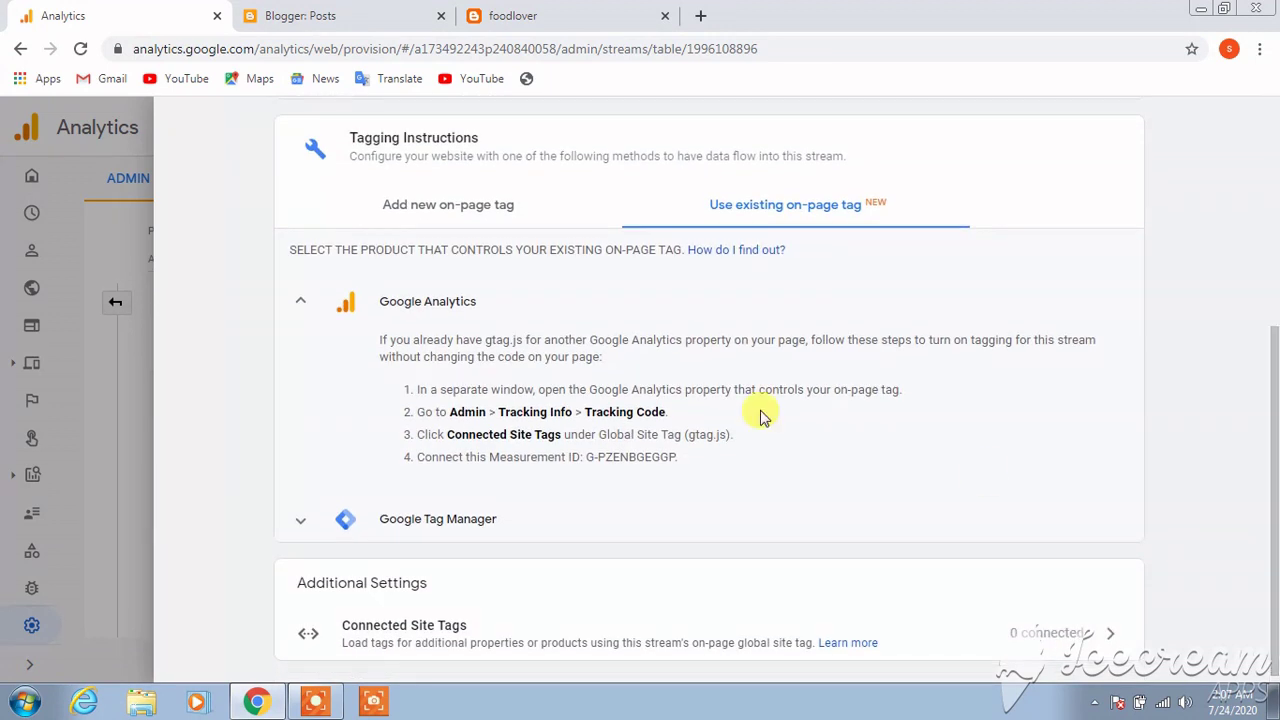
left_click_drag(377, 339, 699, 472)
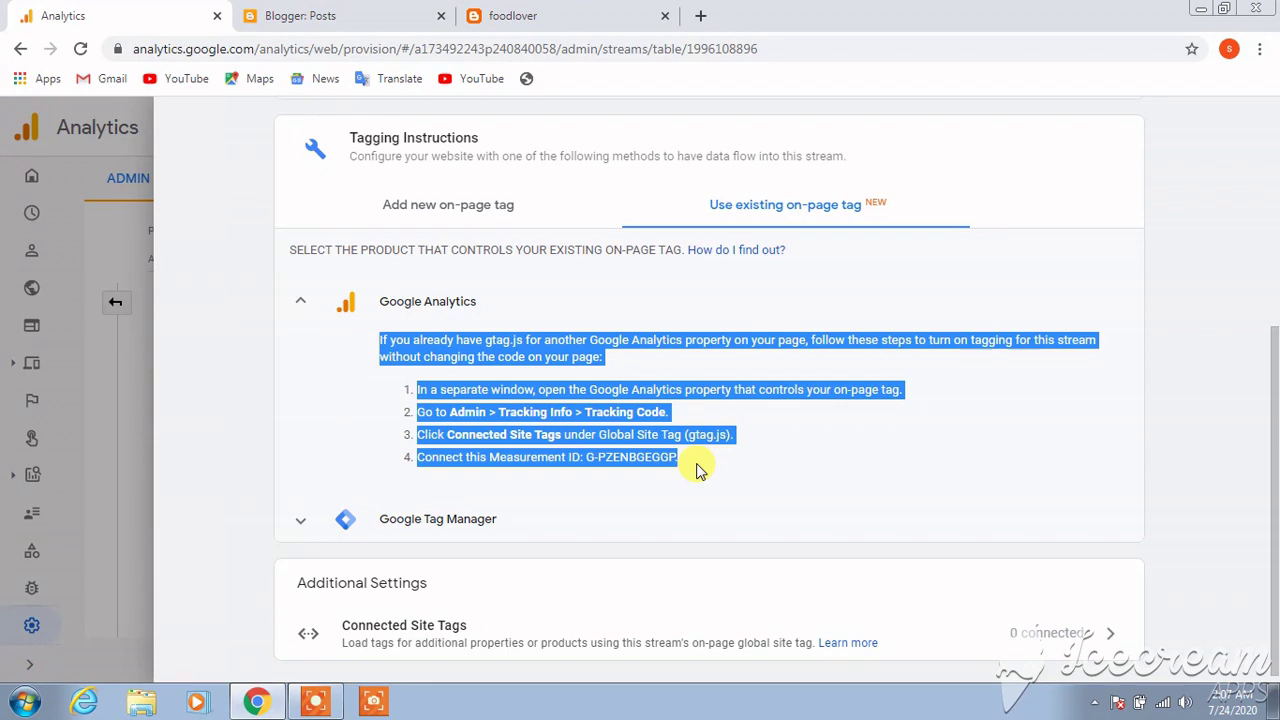
left_click(699, 472)
scroll(1275, 135, "up", 4)
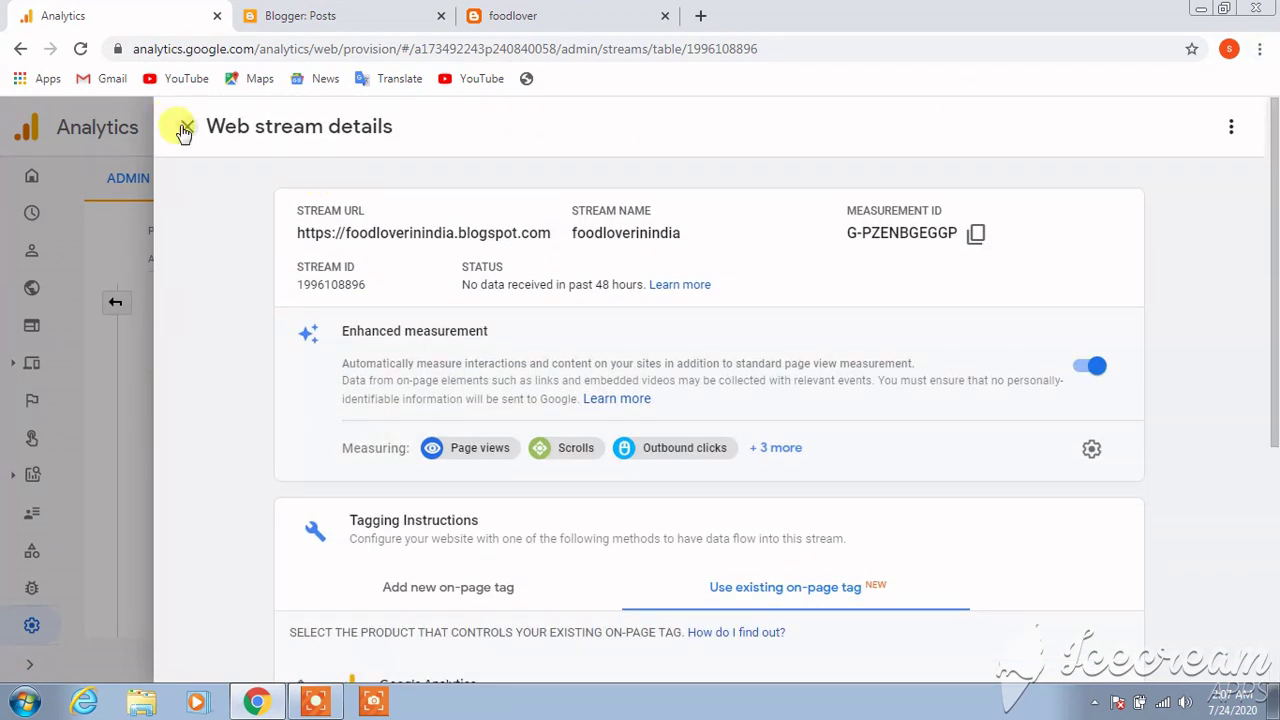
Close the web stream details, review the empty Home report (0 users, 0 events), then open Admin
left_click(185, 130)
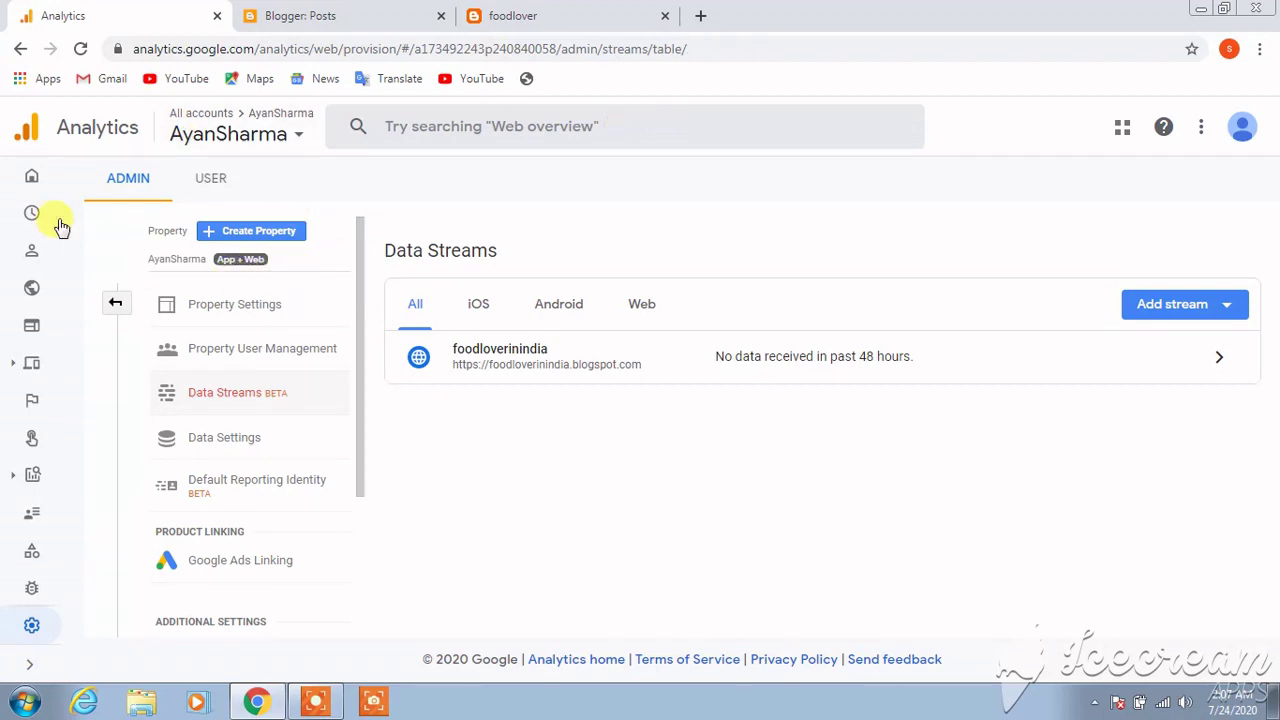
left_click(32, 180)
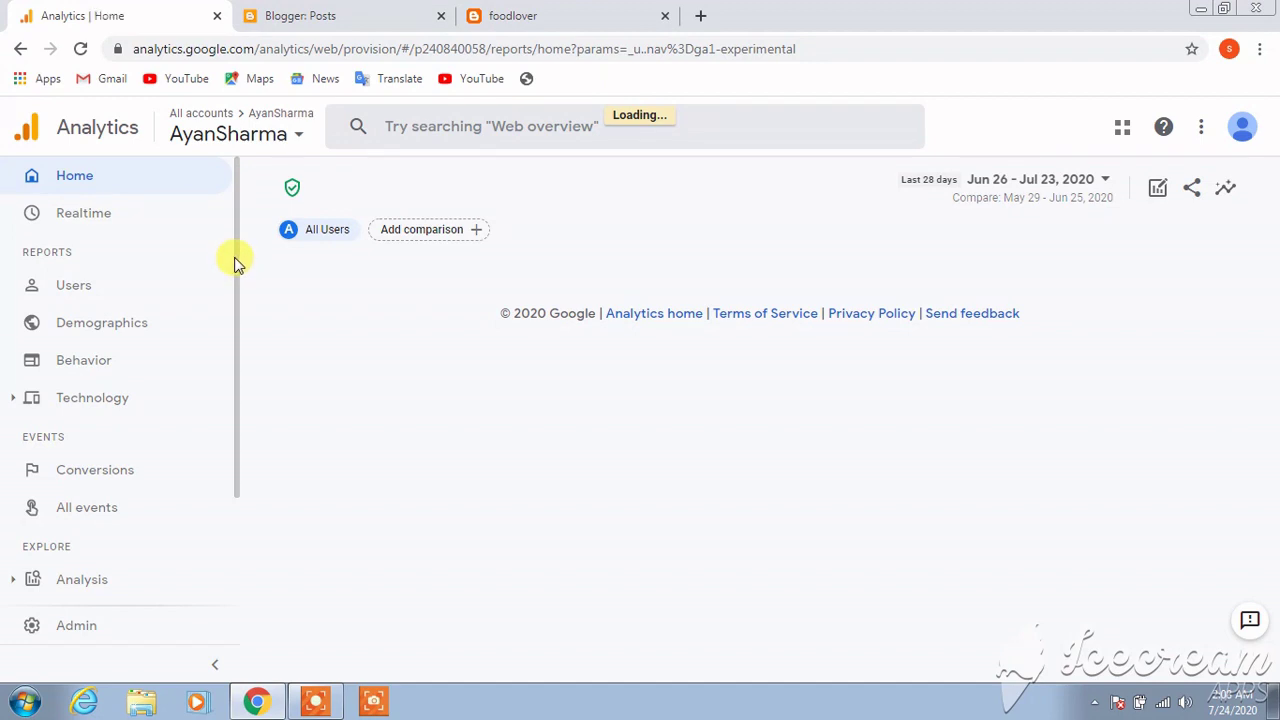
scroll(236, 263, "down", 1)
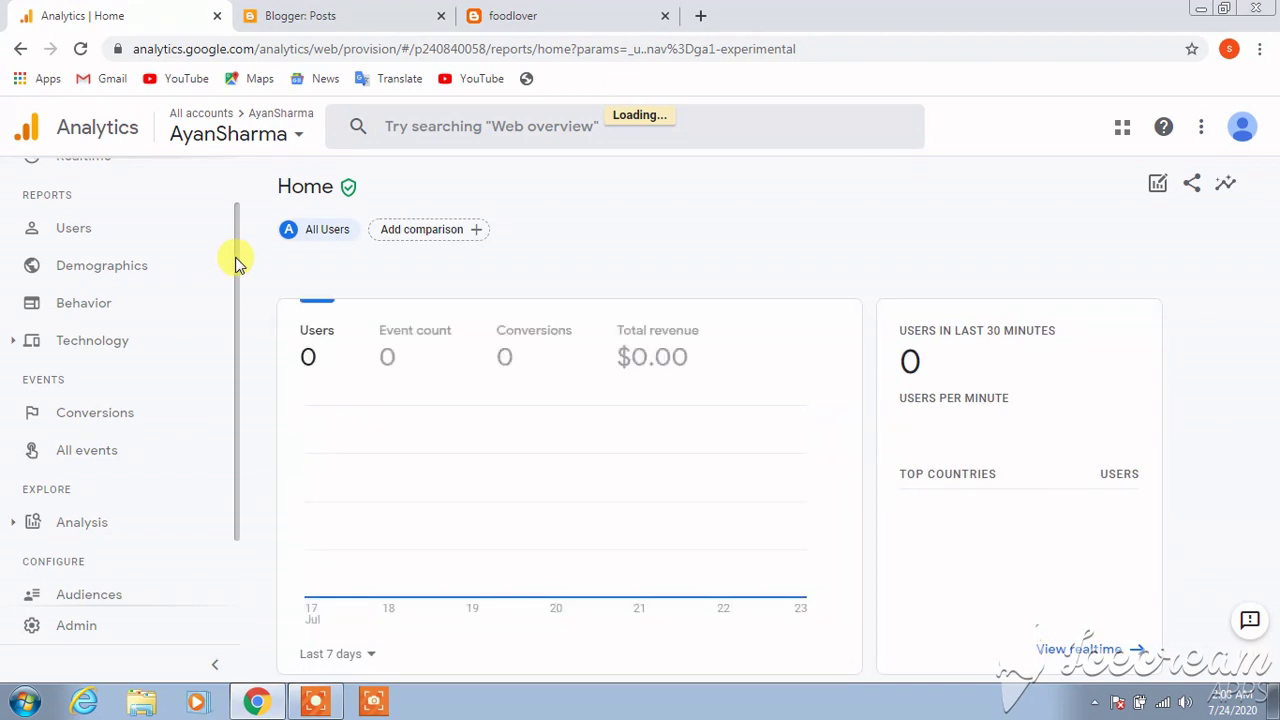
left_click_drag(236, 260, 237, 325)
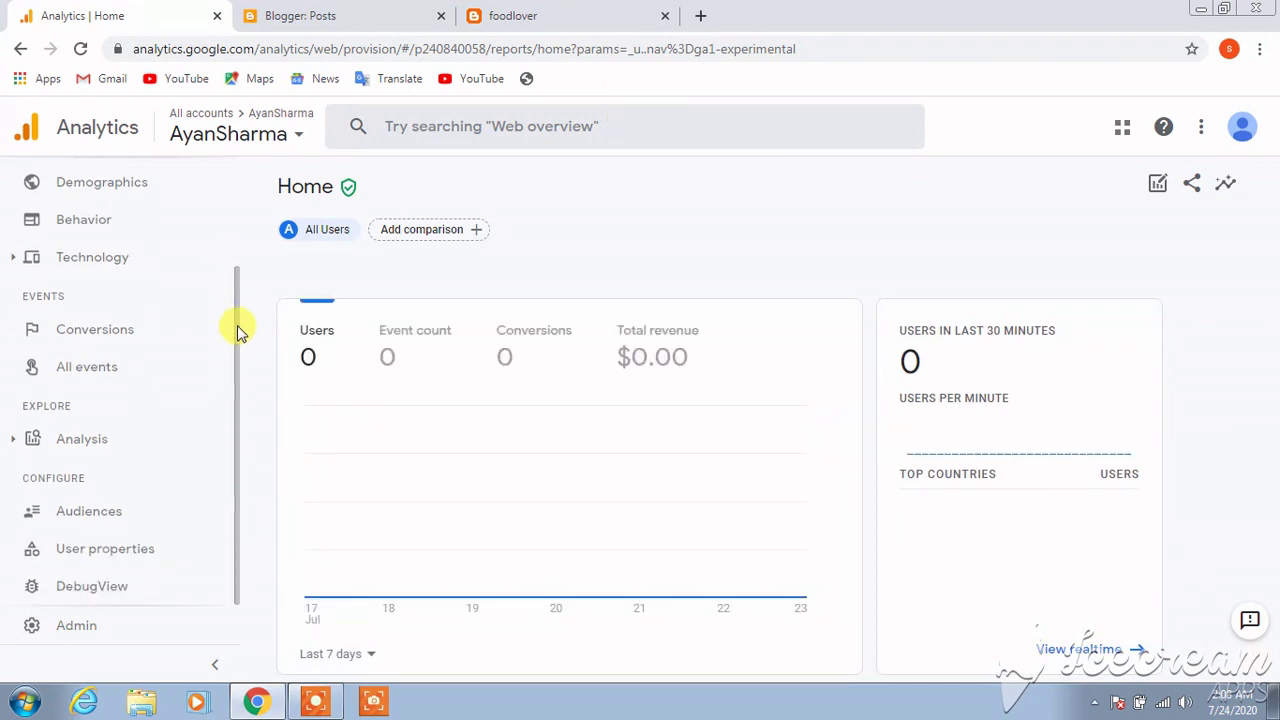
left_click(155, 335)
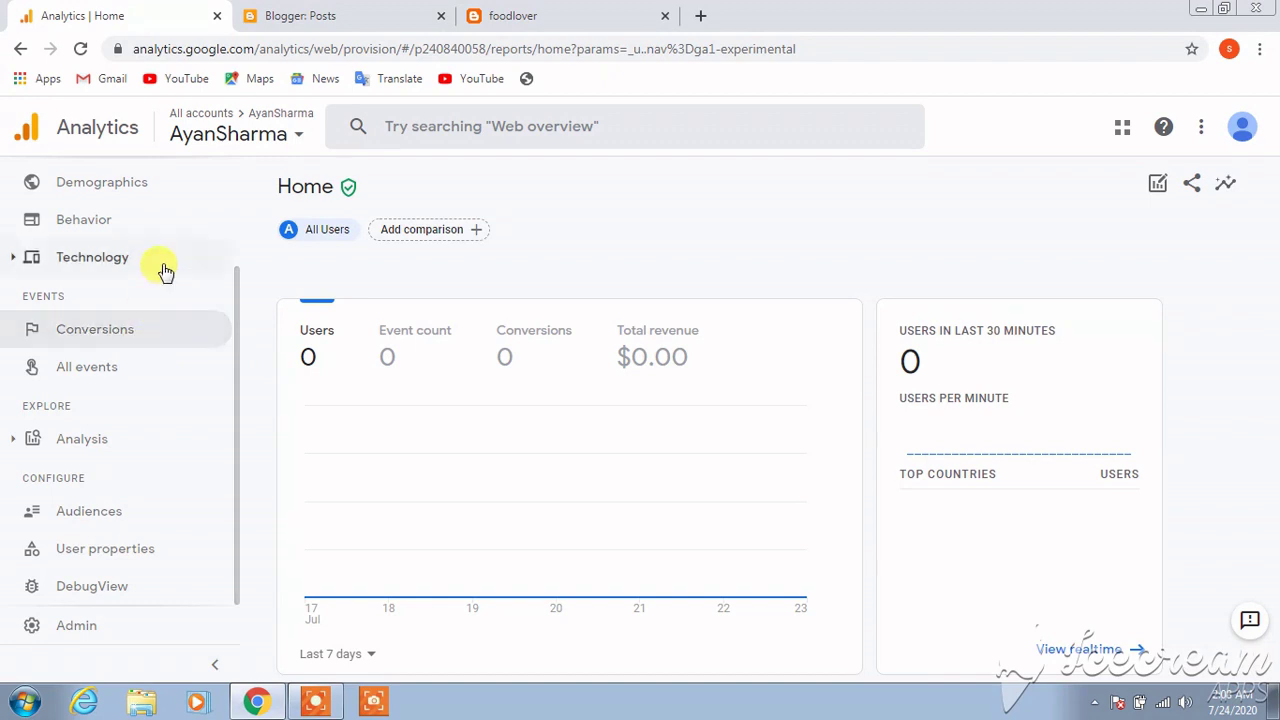
left_click(90, 630)
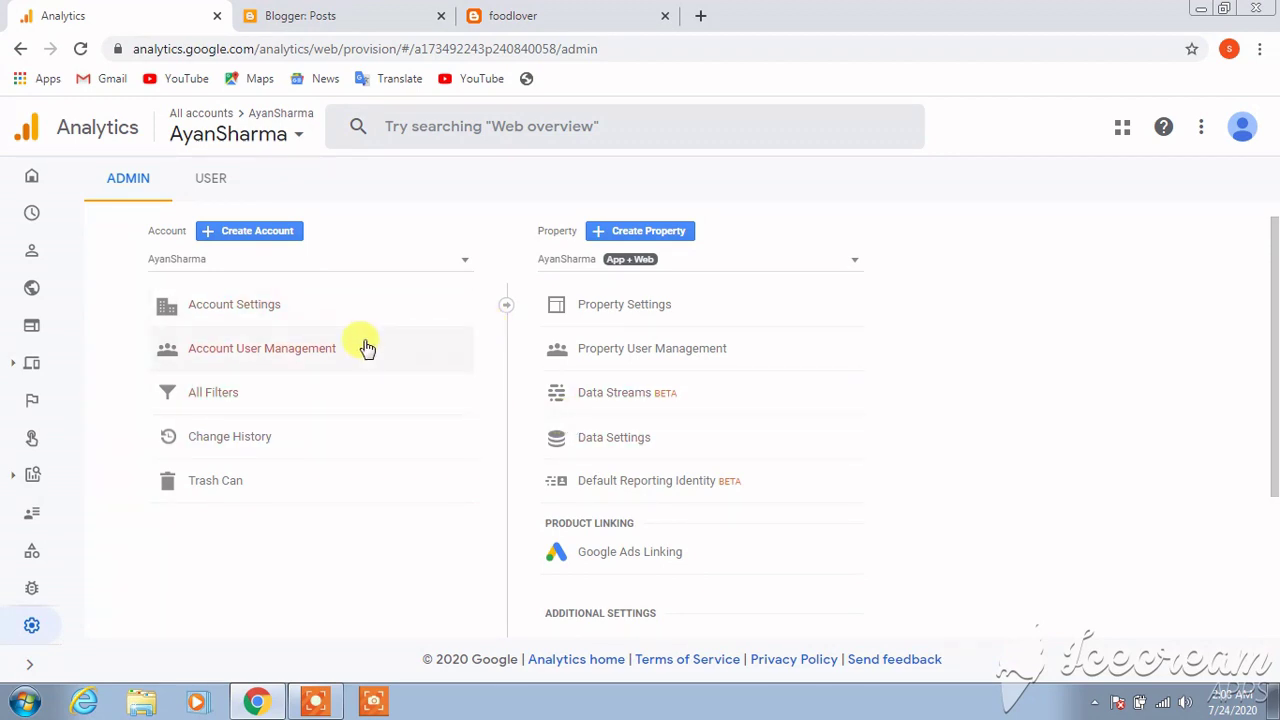
left_click(298, 312)
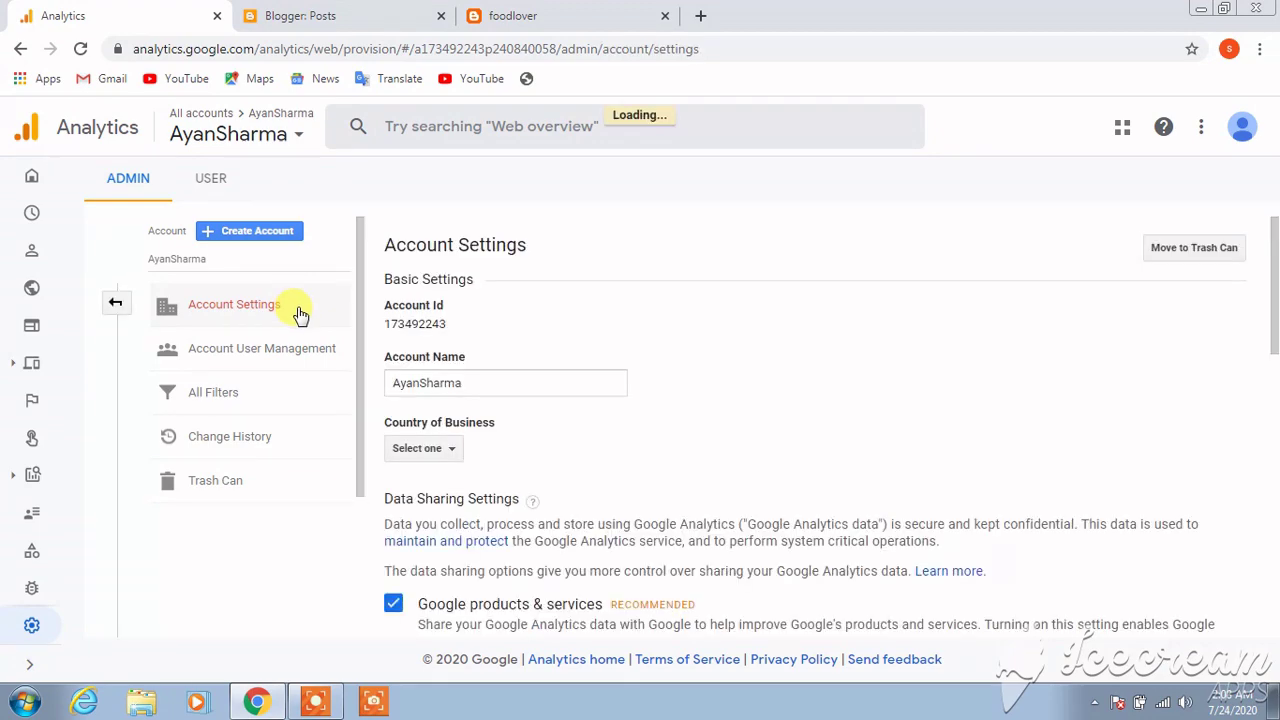
left_click_drag(1271, 280, 1260, 595)
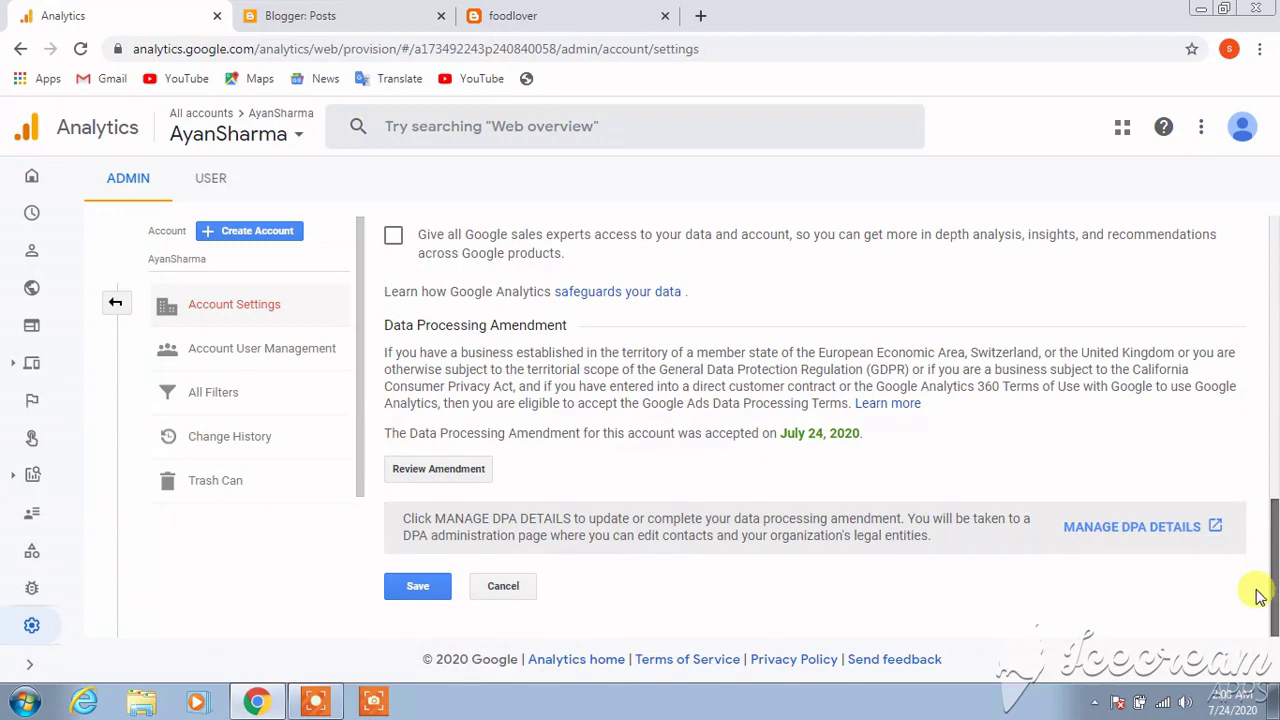
left_click(285, 354)
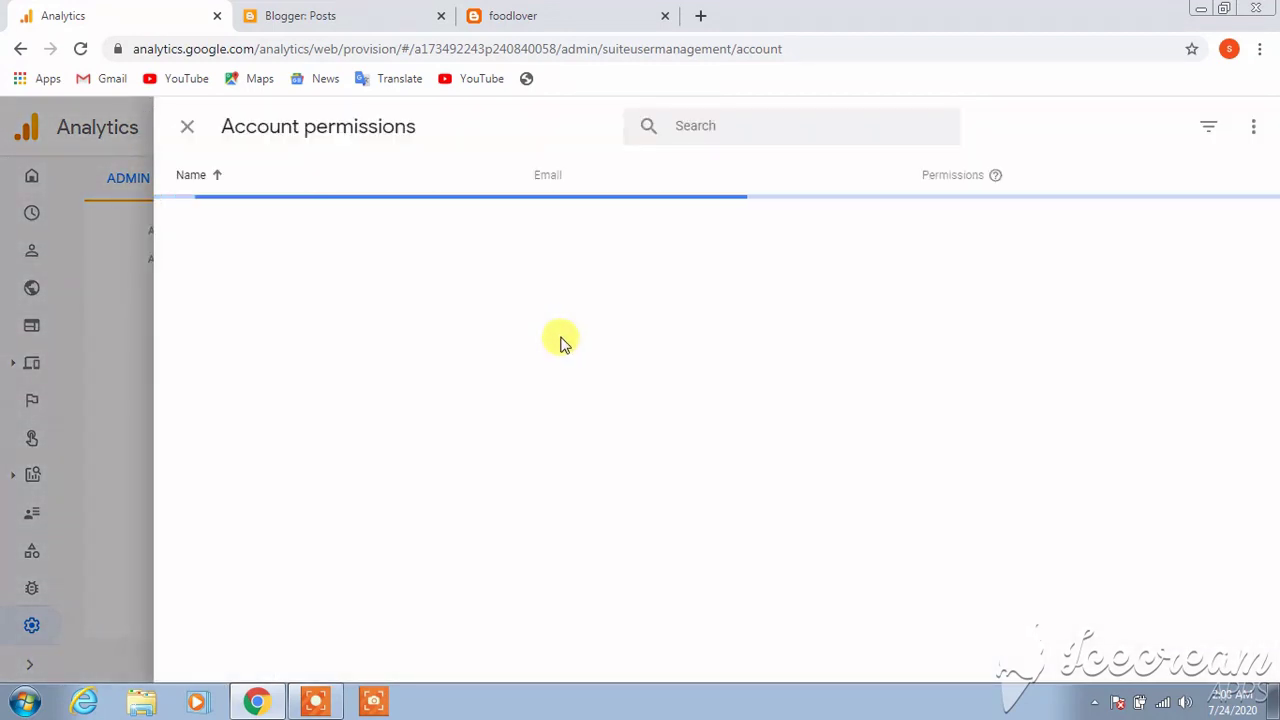
left_click(186, 130)
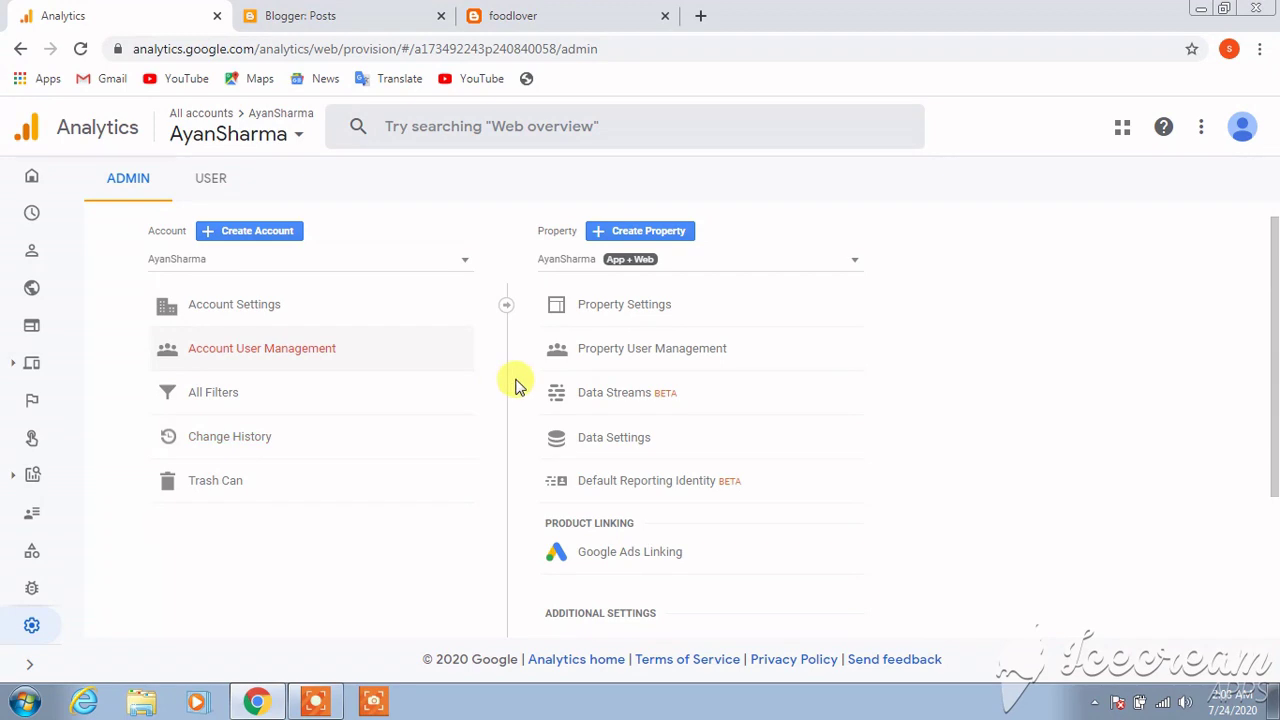
left_click_drag(1274, 336, 1266, 283)
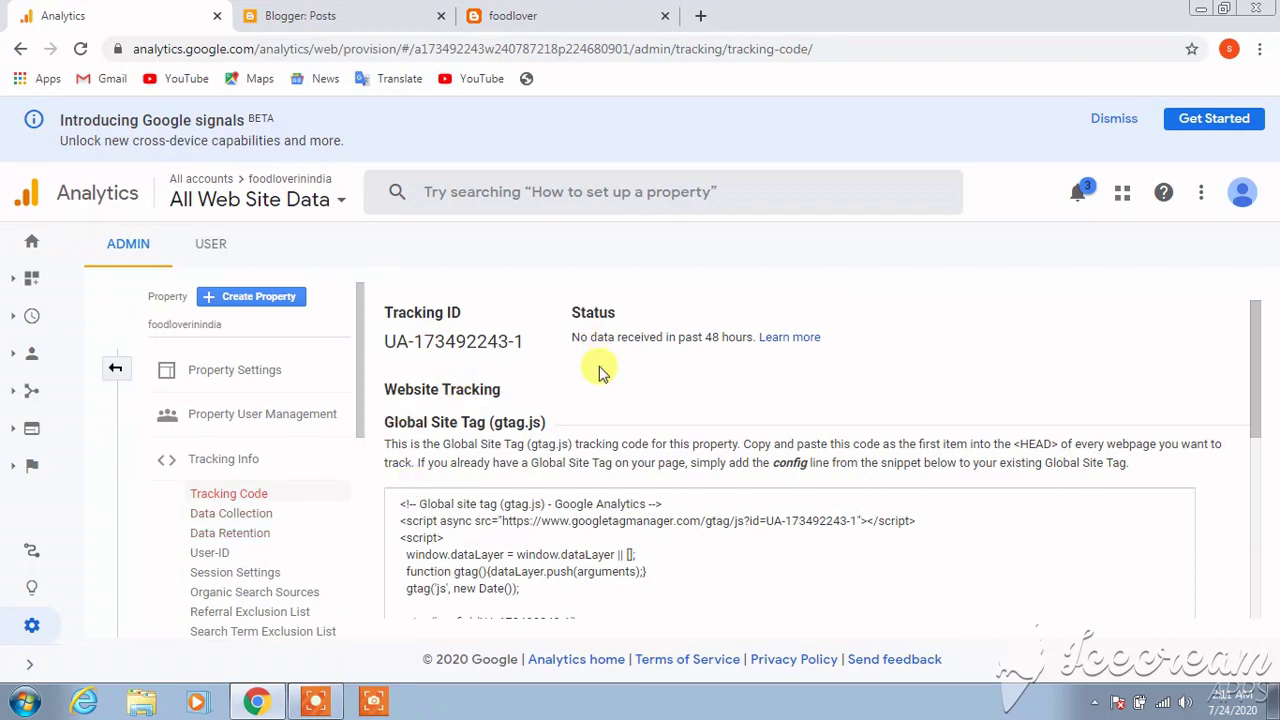
double_click(490, 335)
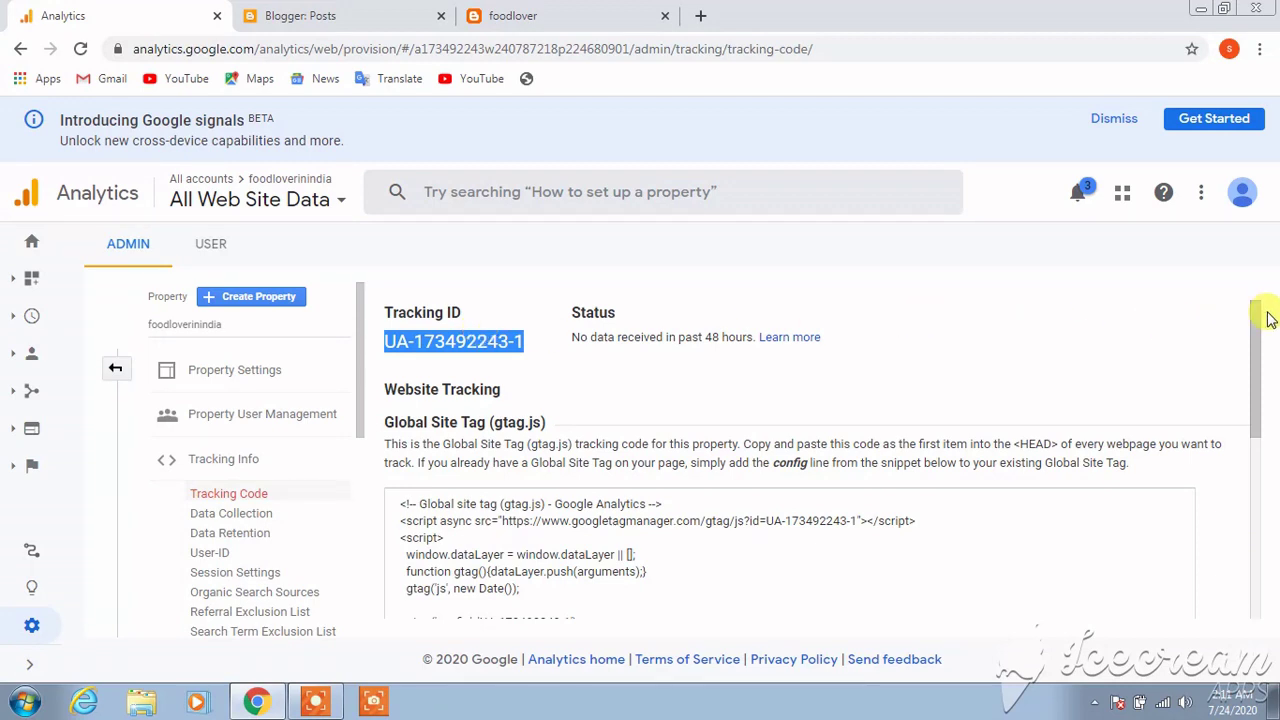
left_click_drag(1260, 320, 1252, 362)
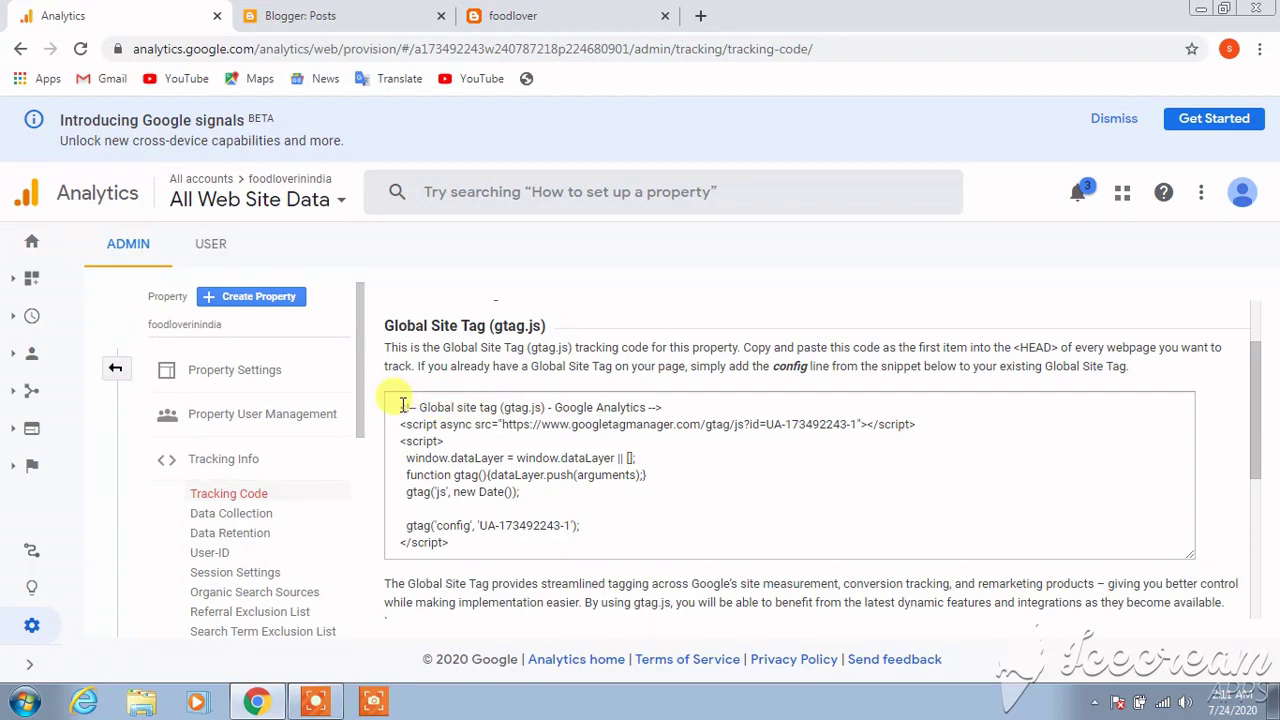
left_click_drag(401, 405, 471, 541)
key("ctrl+c")
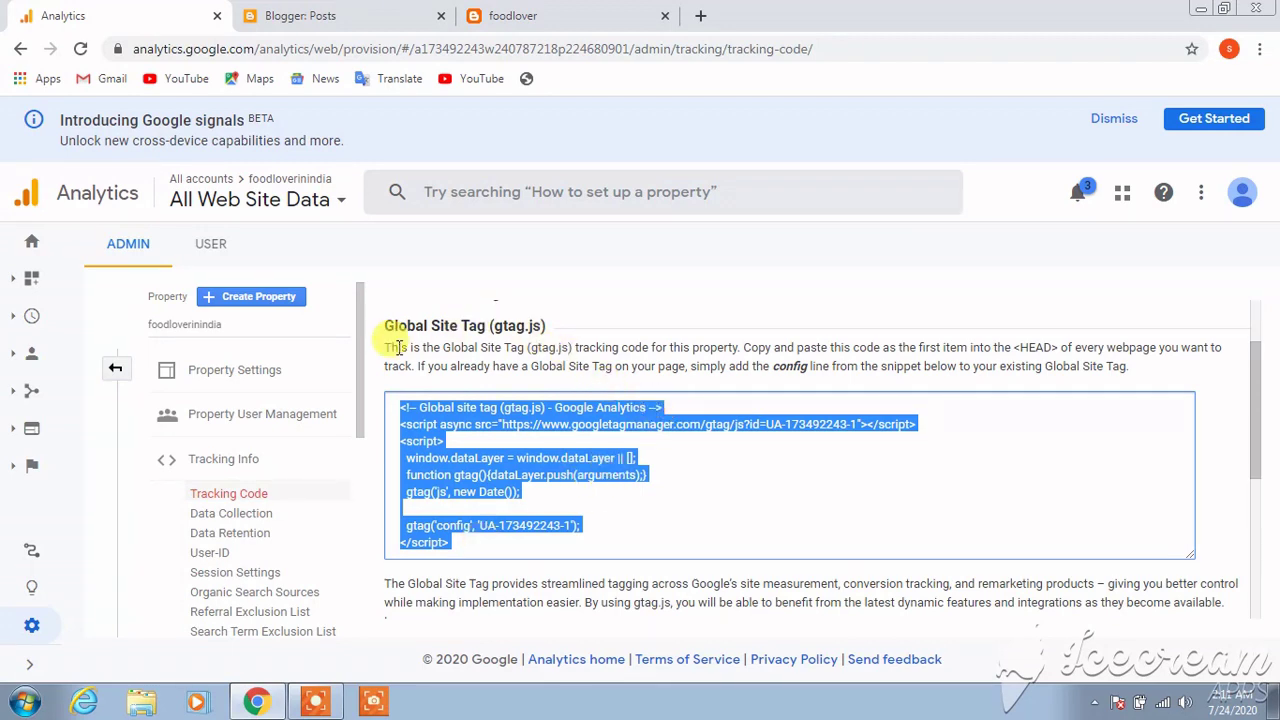
left_click_drag(391, 347, 1095, 345)
left_click(1103, 346)
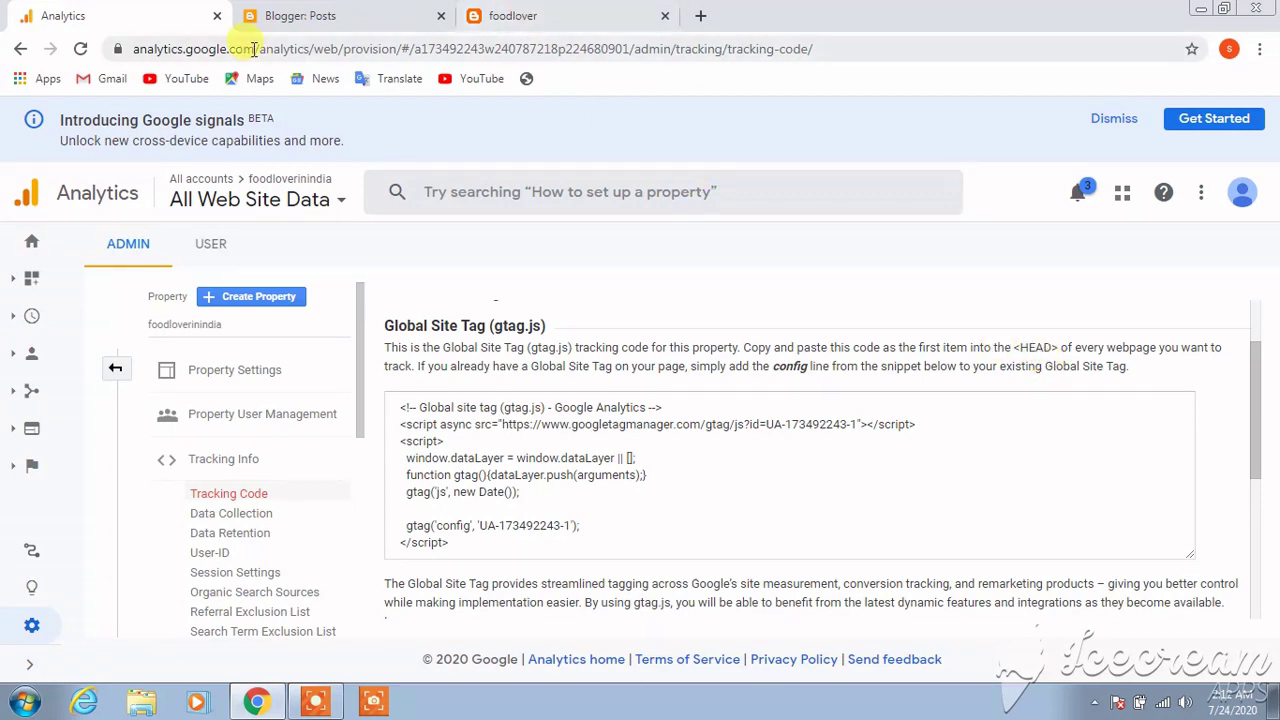
left_click(285, 15)
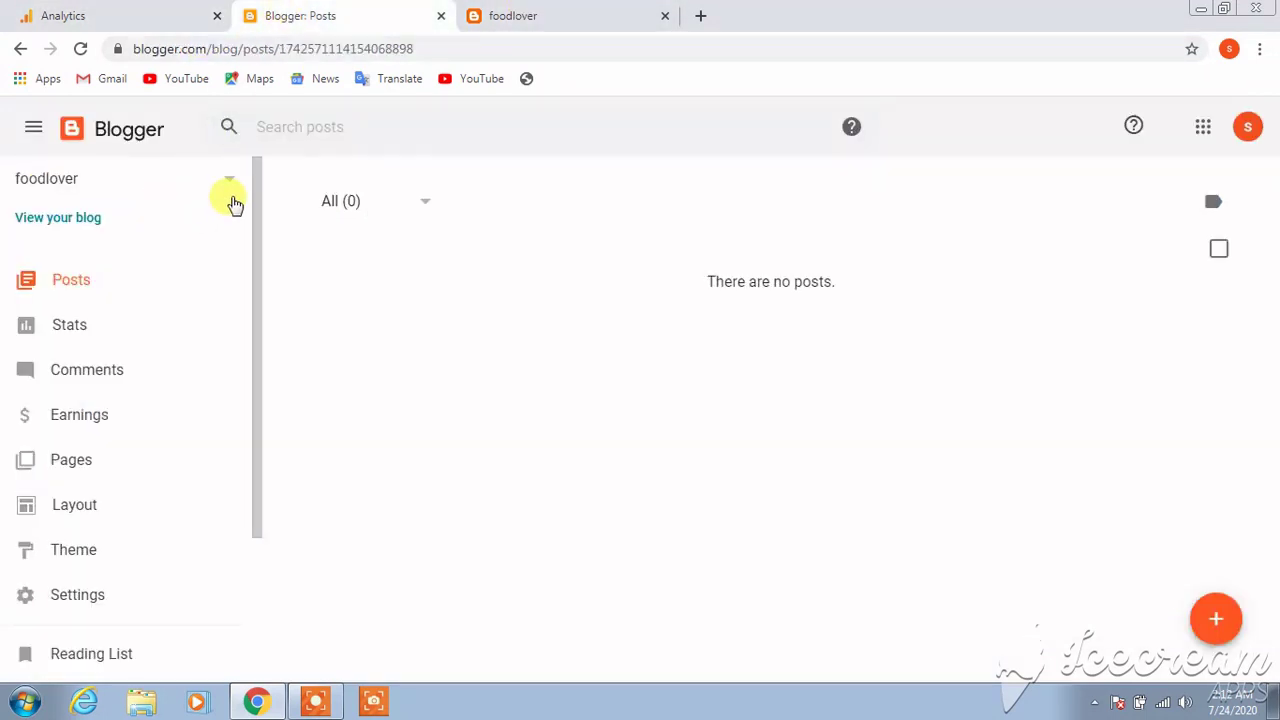
Open the Edit HTML view of the foodlover blog's current Blogger theme
left_click_drag(260, 373, 246, 468)
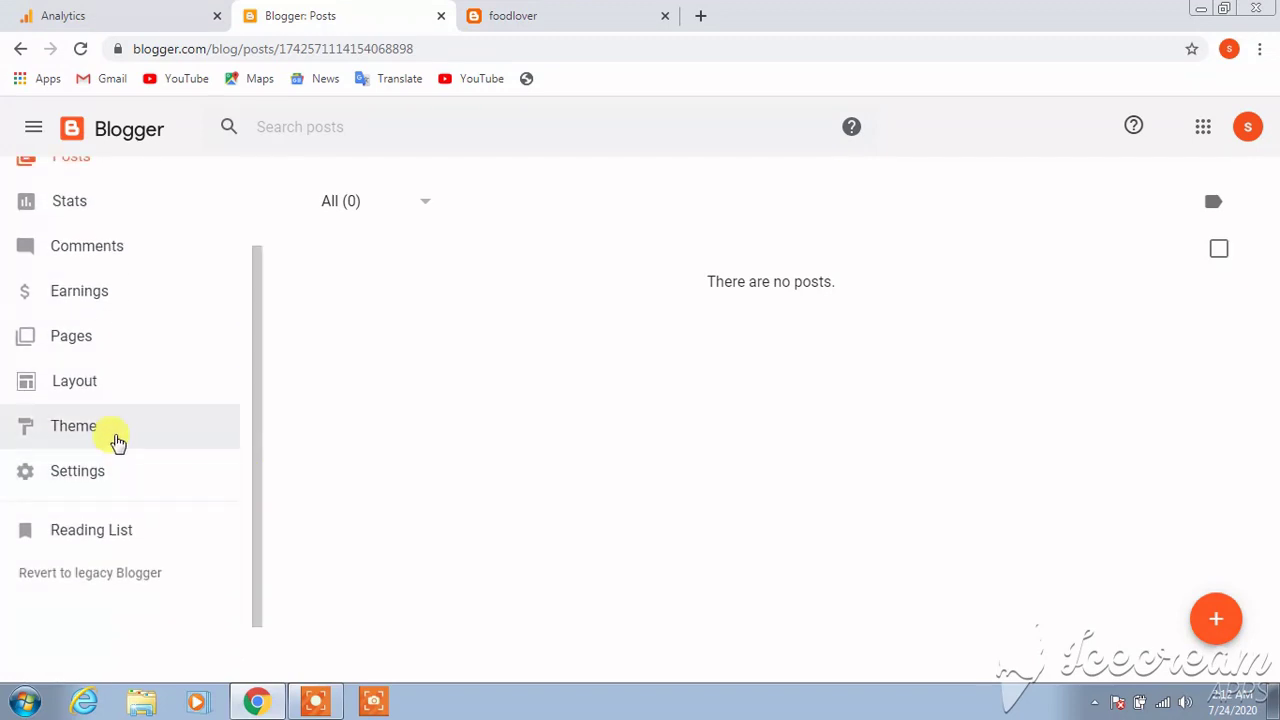
left_click(116, 441)
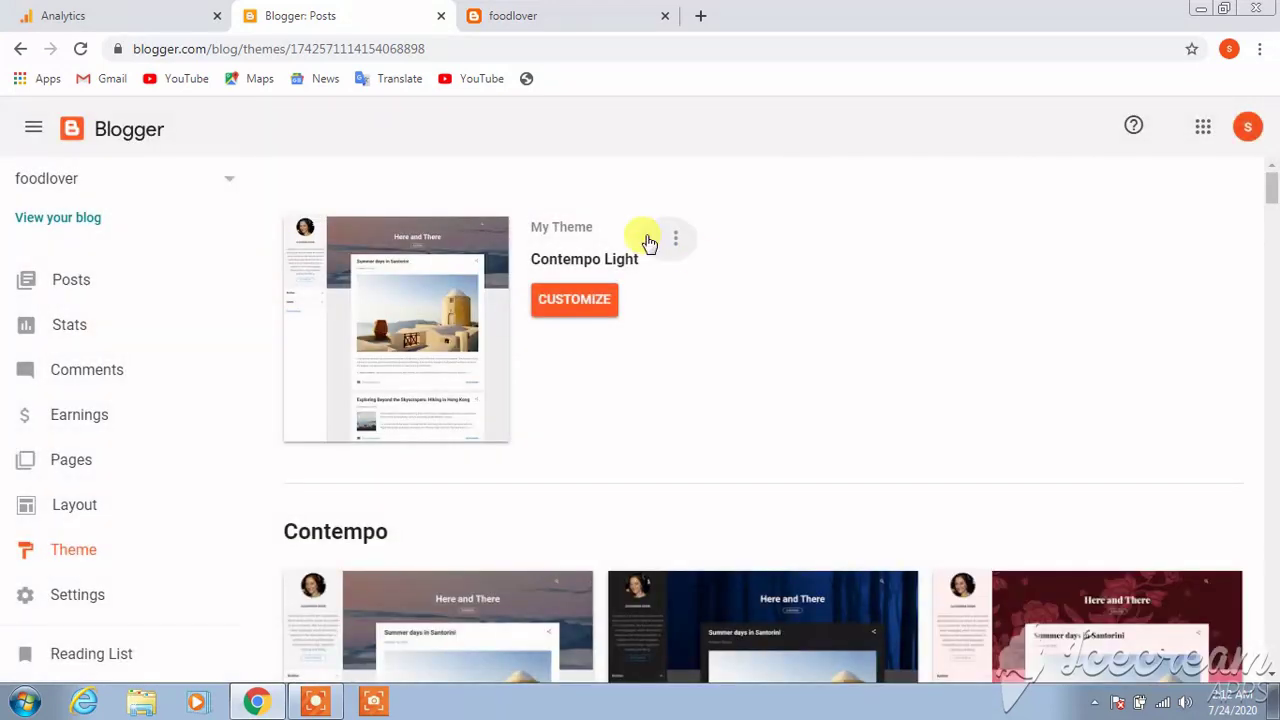
left_click(686, 245)
left_click(566, 392)
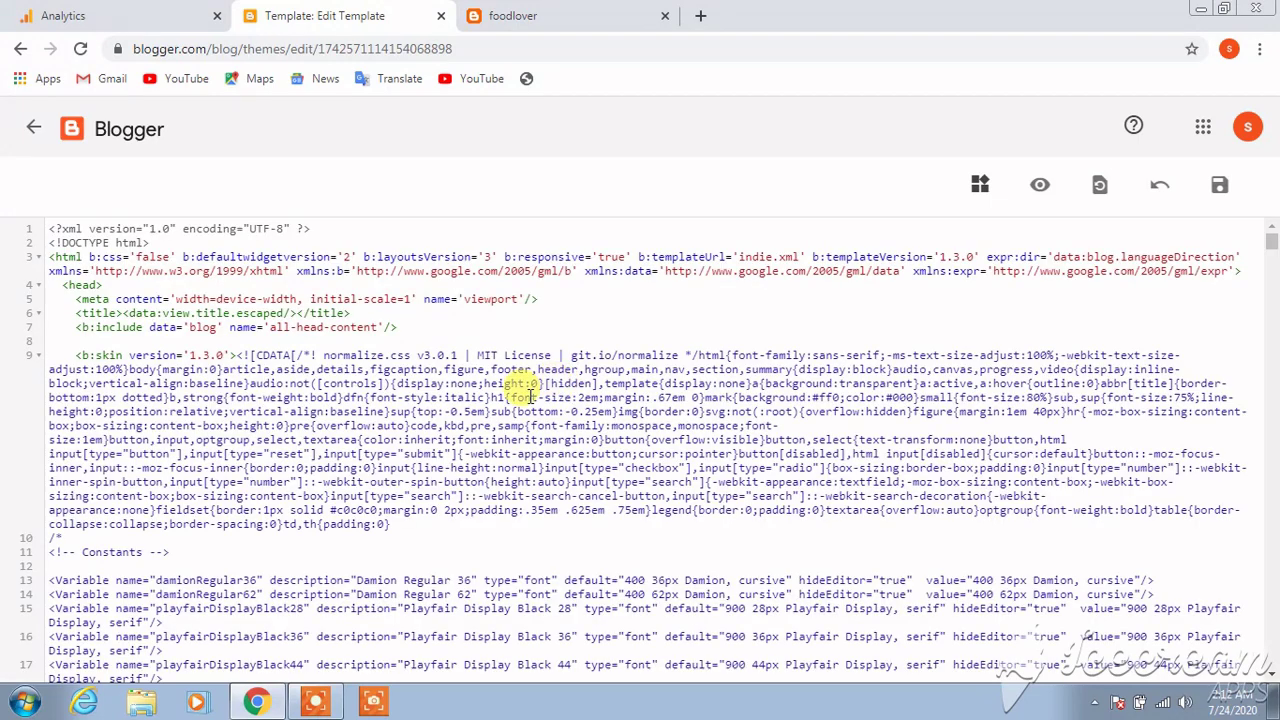
Paste the gtag snippet on a new line right after <head> and save the theme
left_click(113, 285)
key("Return")
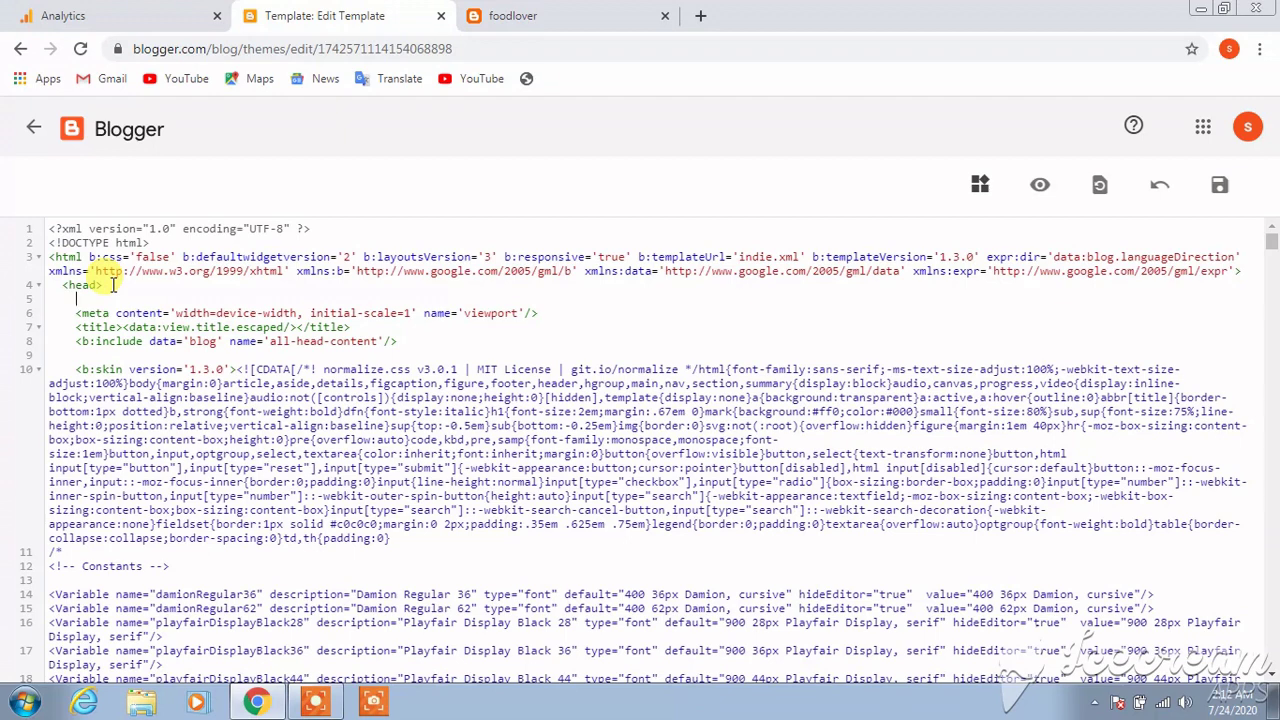
key("ctrl+v")
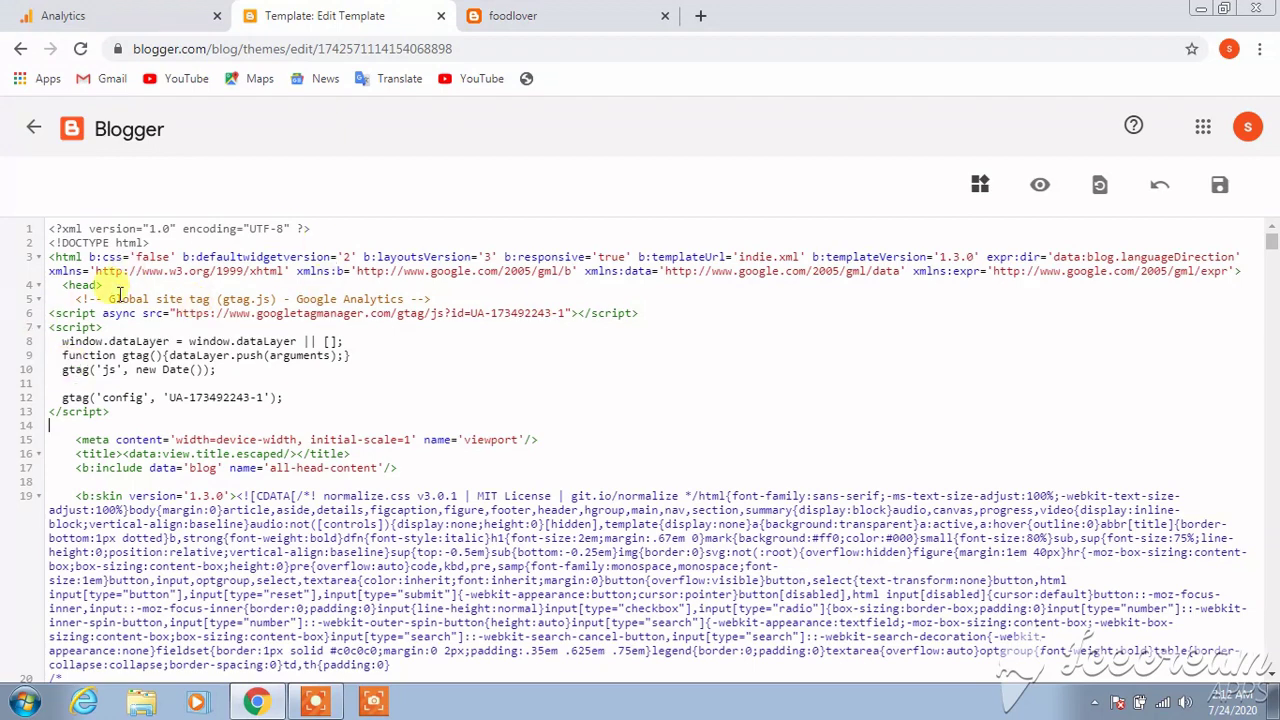
left_click(1222, 185)
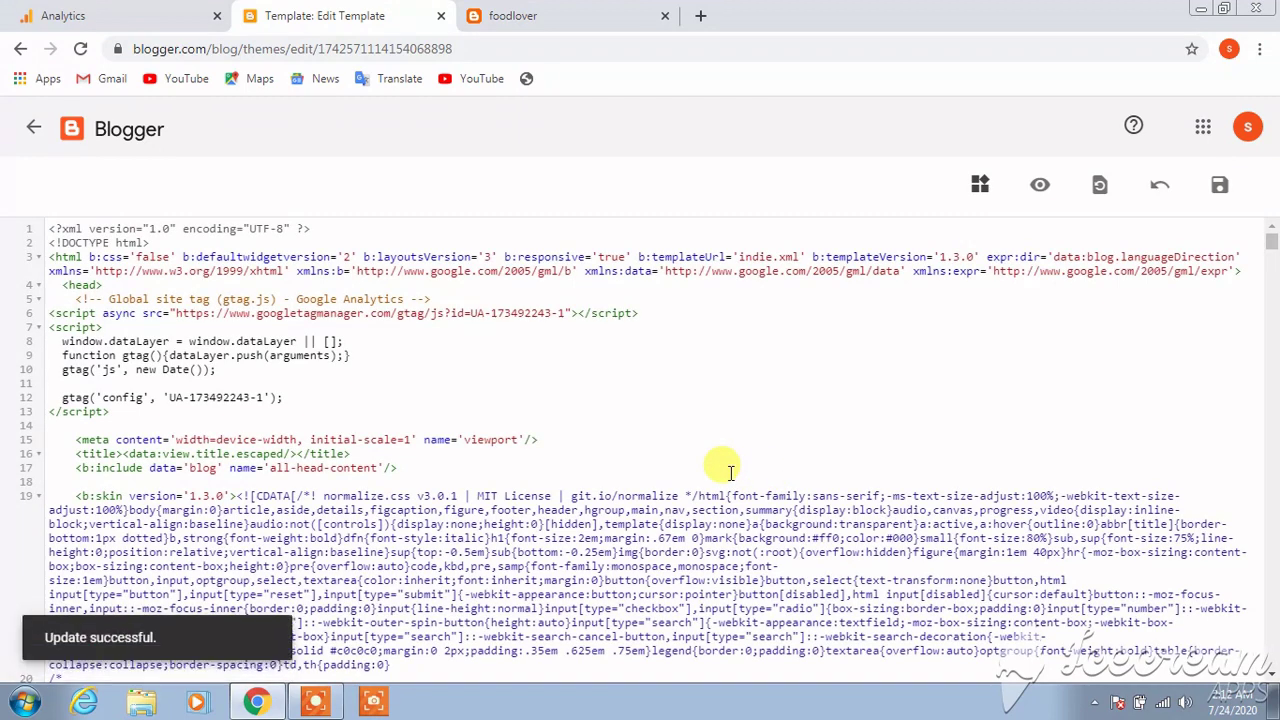
left_click(106, 22)
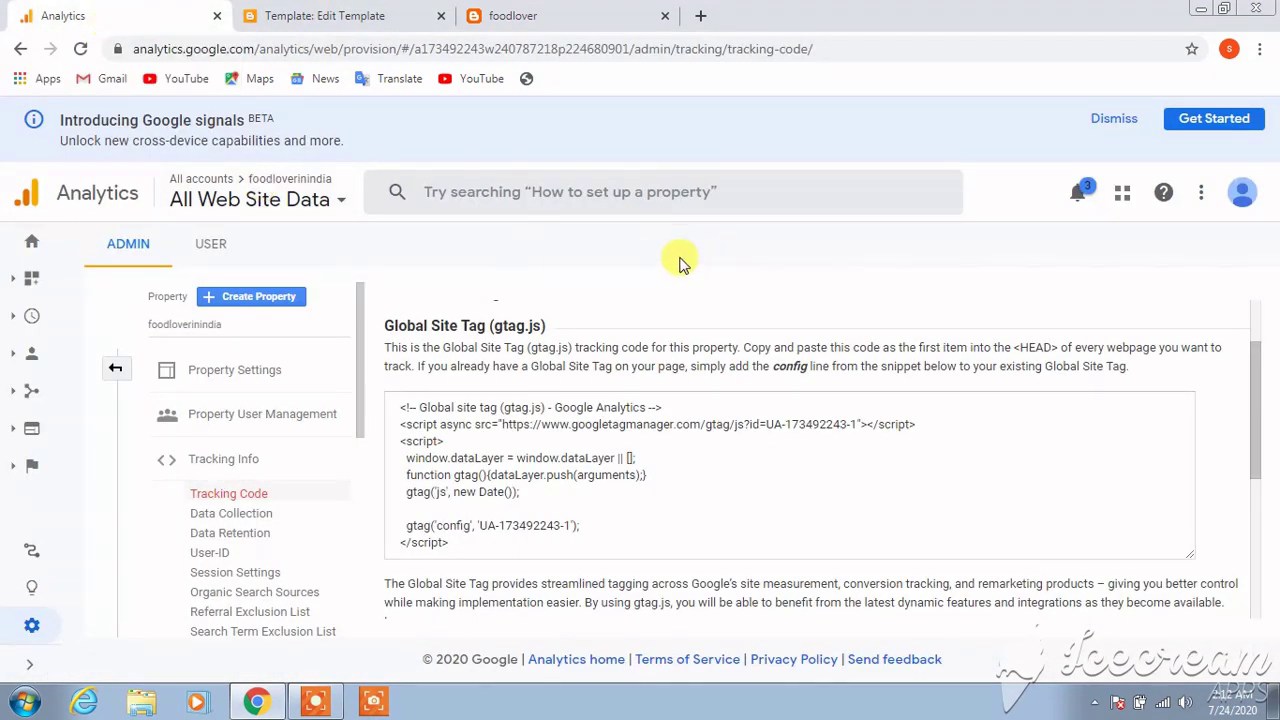
Show the foodloverinindia Home report, 0 users and sessions, with its notifications panel open
left_click(32, 240)
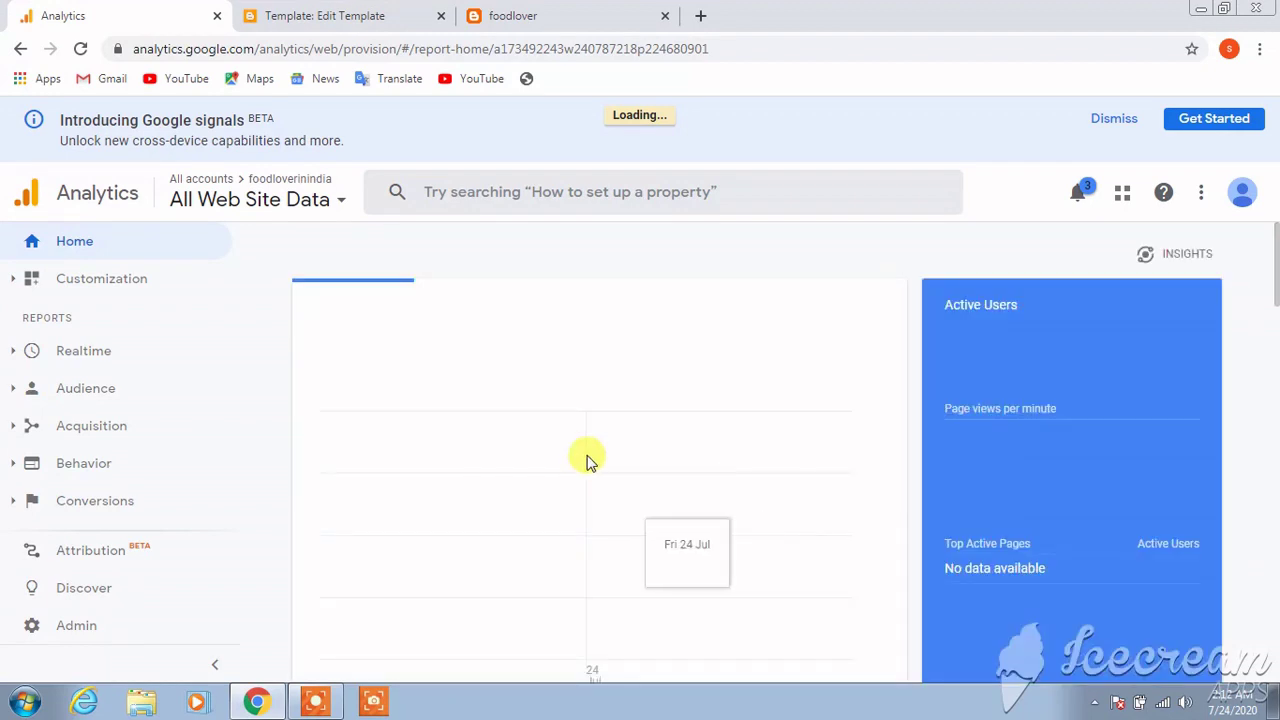
left_click_drag(946, 343, 1123, 343)
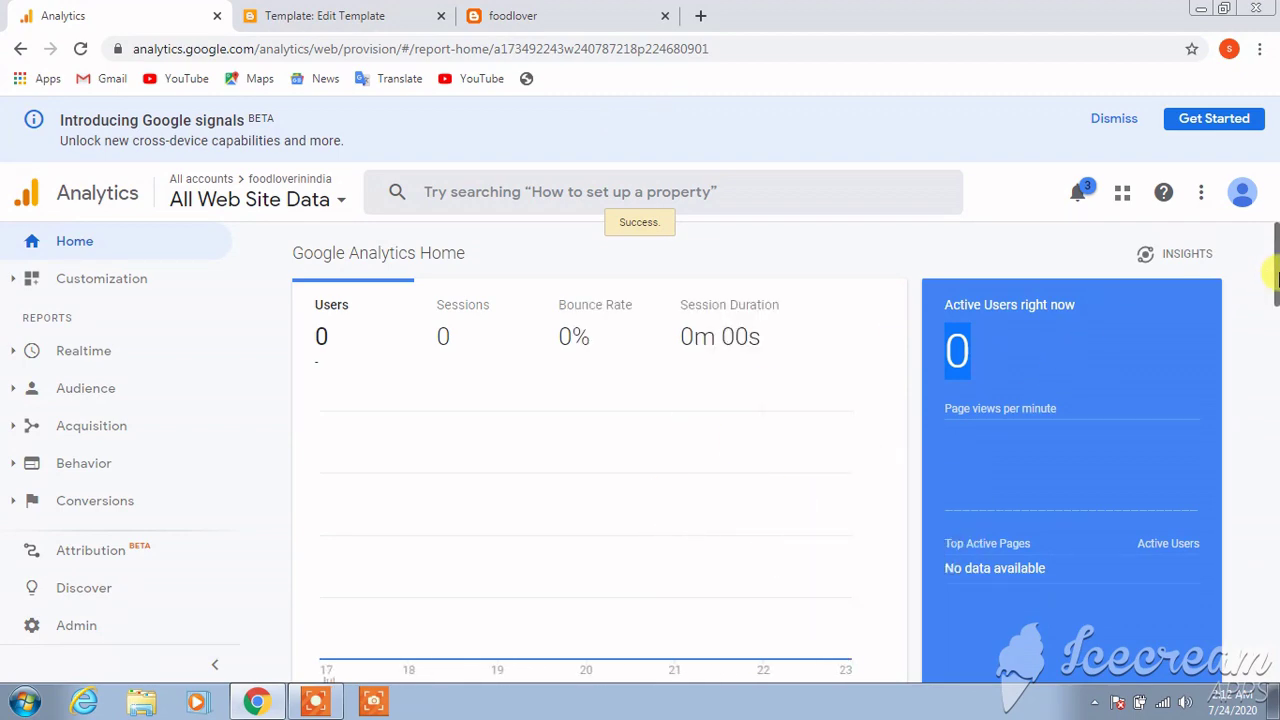
mouse_move(1277, 278)
left_mouse_down()
mouse_move(1275, 466)
mouse_move(1270, 262)
left_mouse_up()
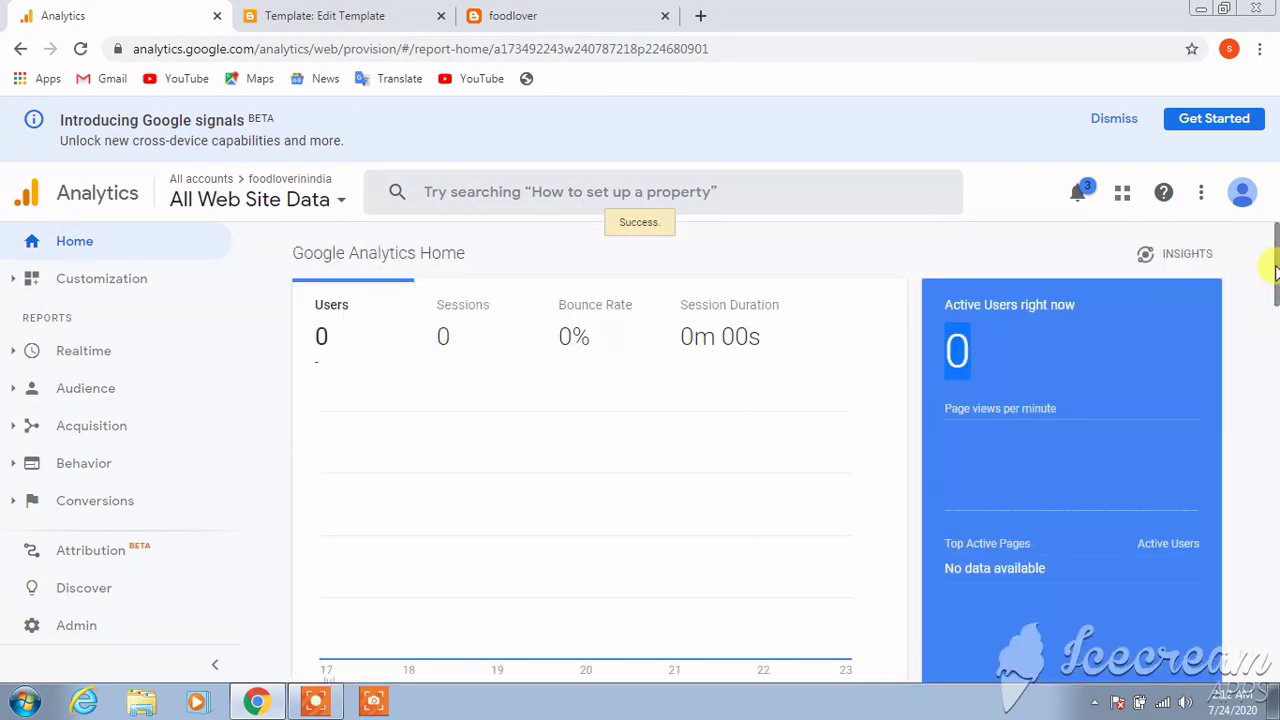
left_click(1079, 193)
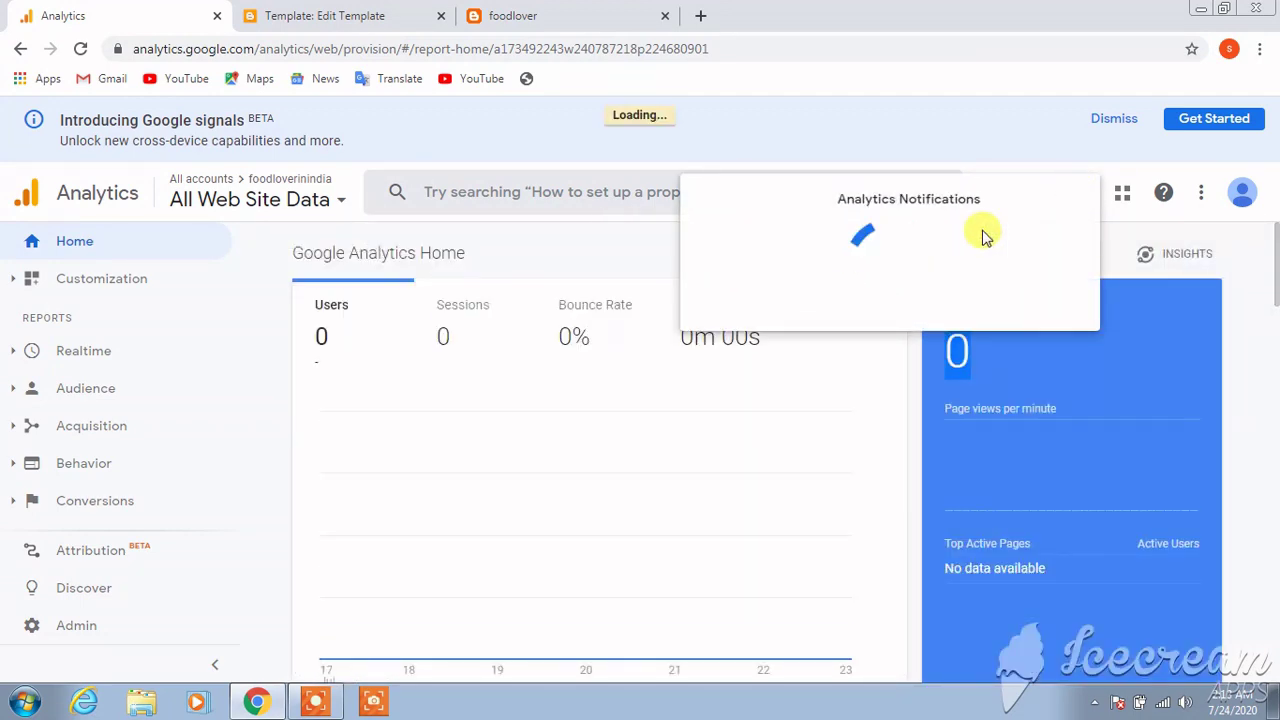